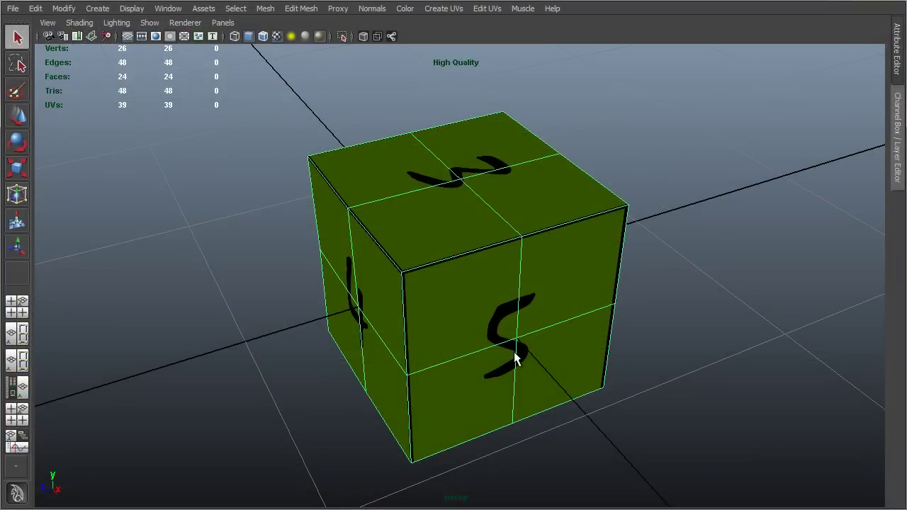
- Tumble the perspective camera so the cube's 3 and 4 faces face the viewer
alt+drag(514, 353, 579, 354)
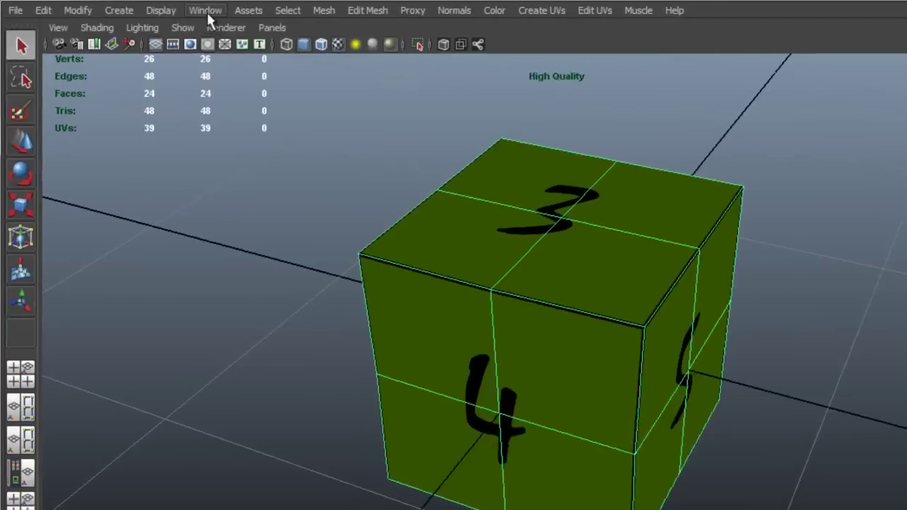
click(168, 7)
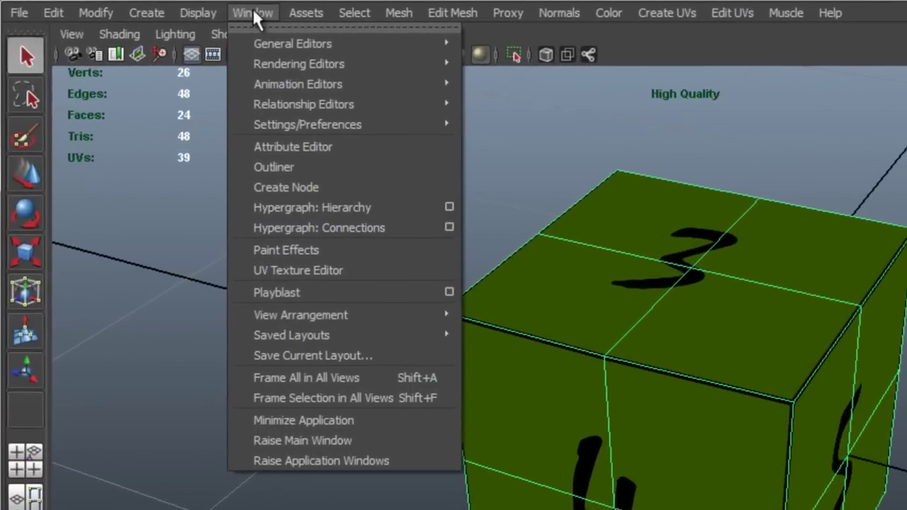
mouse_move(278, 124)
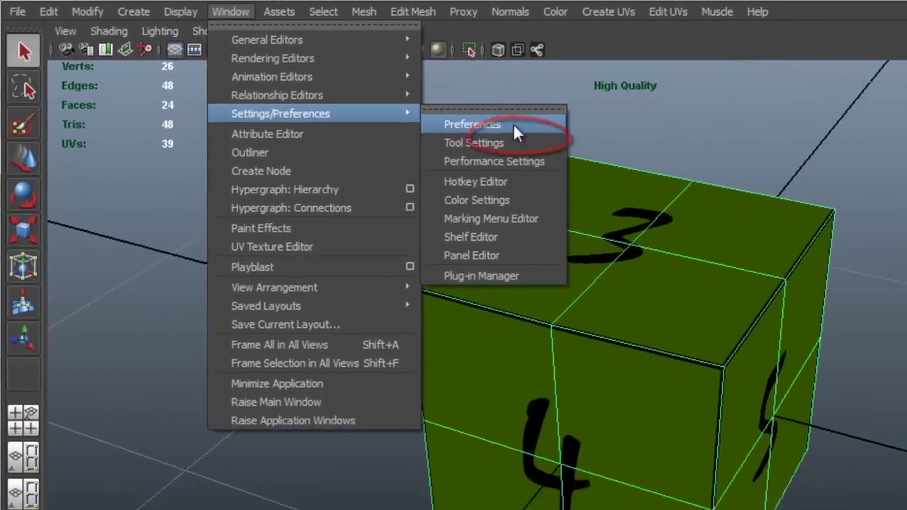
click(553, 138)
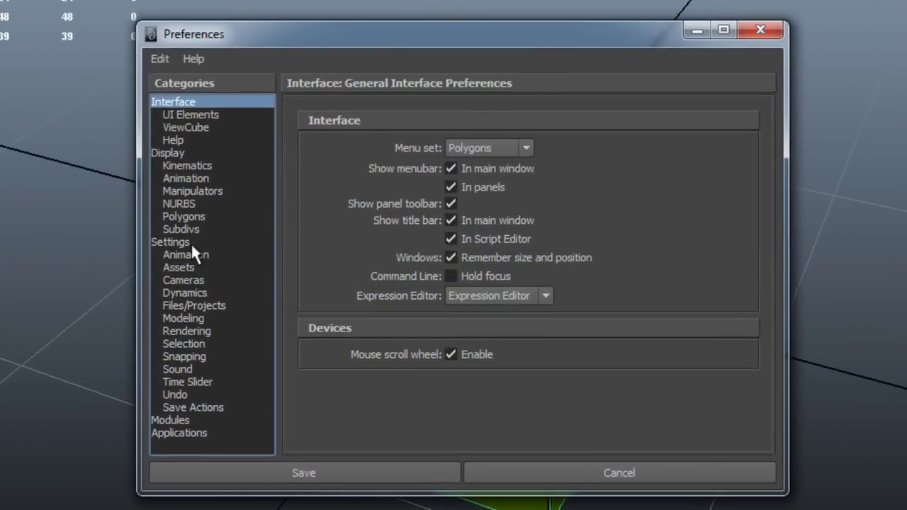
click(190, 242)
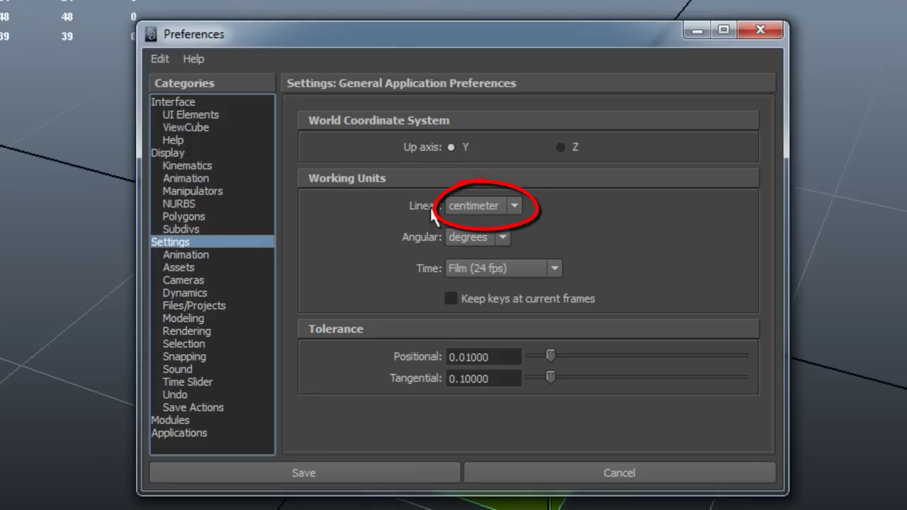
click(513, 206)
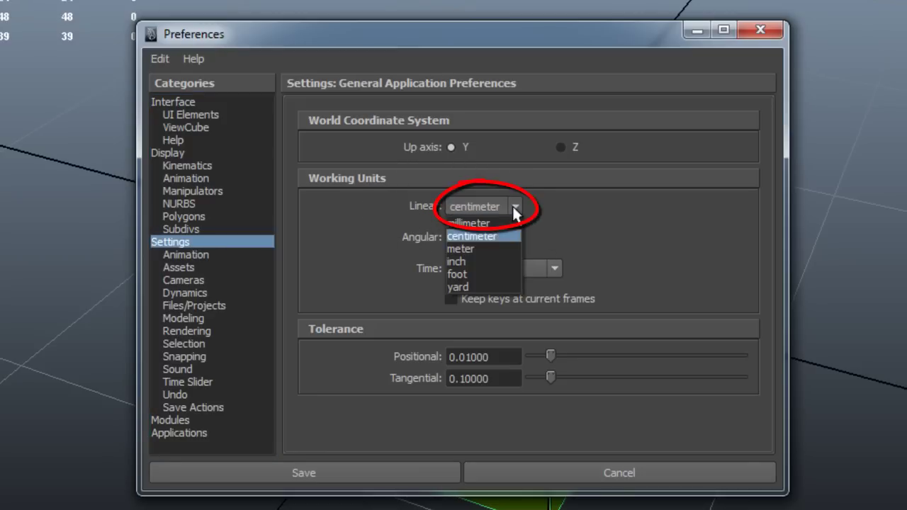
click(512, 206)
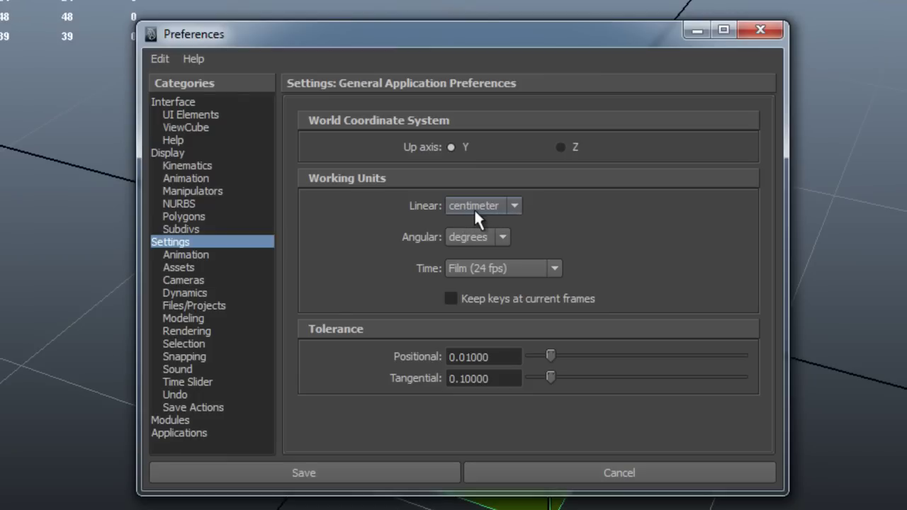
click(515, 205)
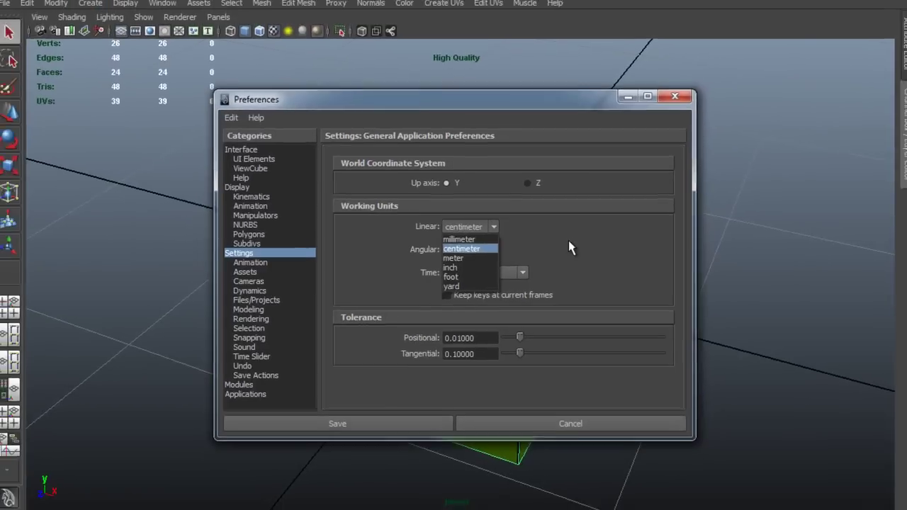
click(571, 246)
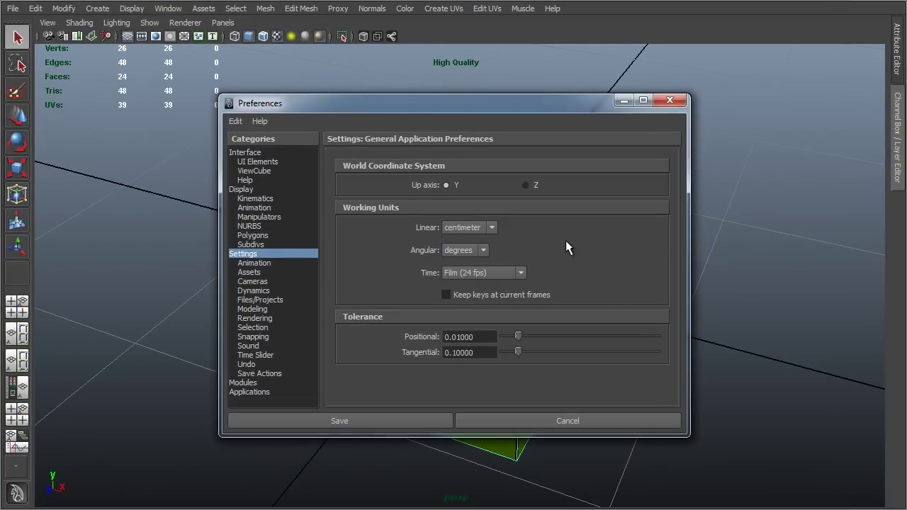
click(578, 423)
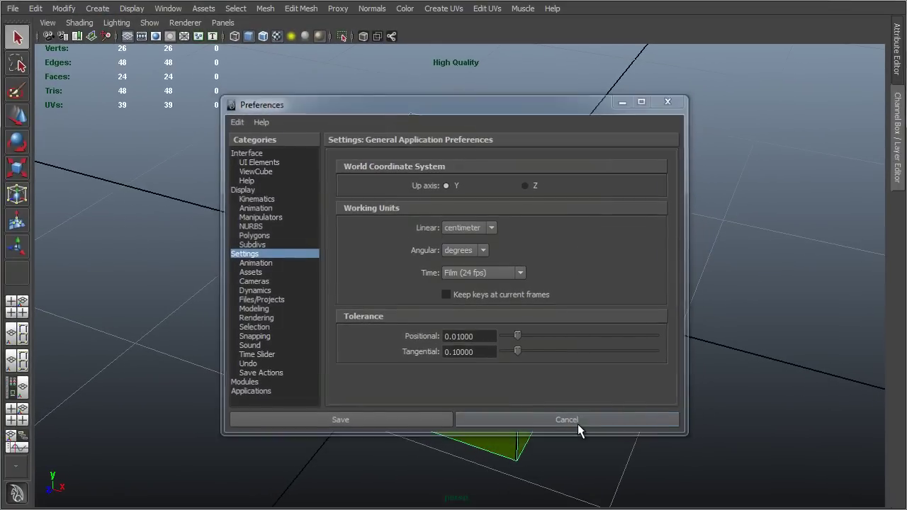
- Switch to the Move tool while orbiting the view around the cube's 4 face
alt+drag(577, 424, 658, 274)
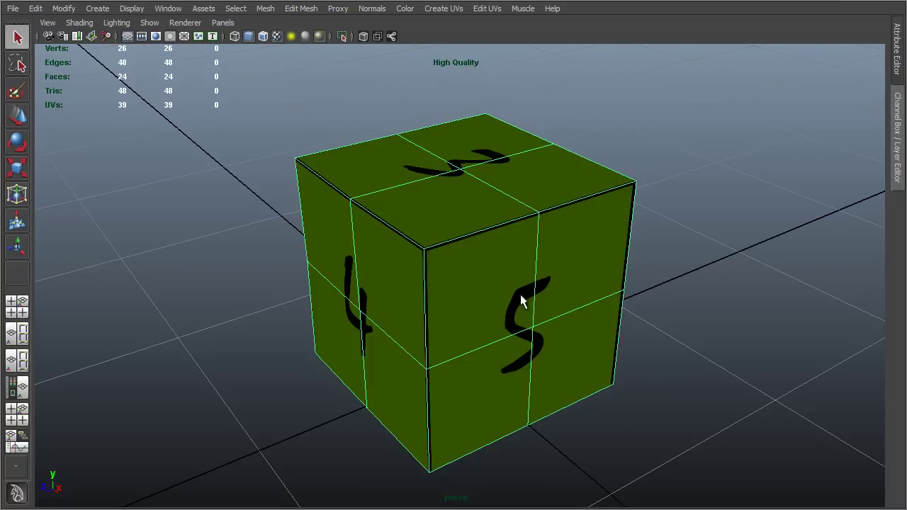
mouse_move(478, 306)
alt+mouse_down()
mouse_move(574, 283)
mouse_move(482, 295)
alt+mouse_up()
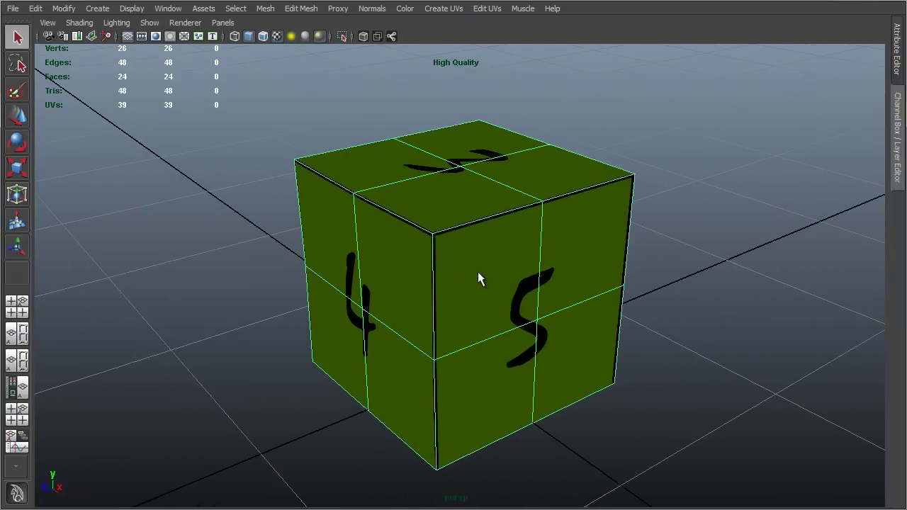
key(w)
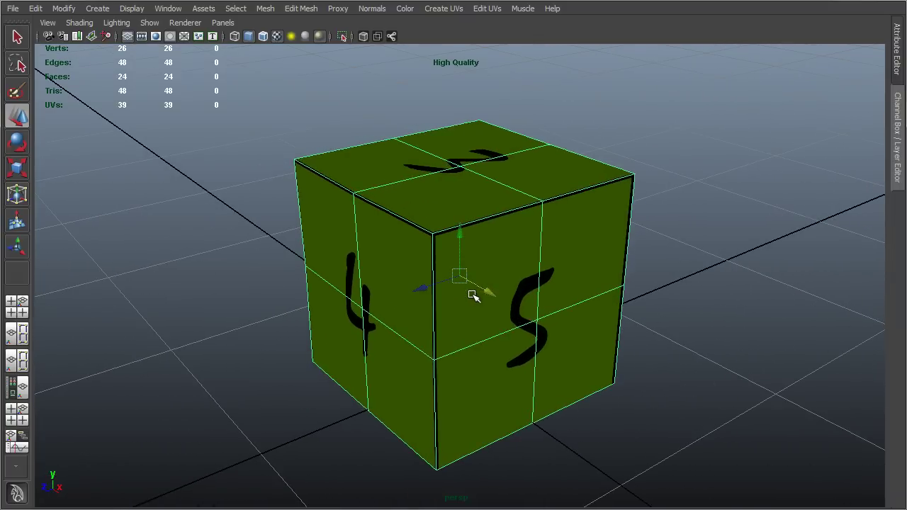
alt+drag(468, 314, 528, 310)
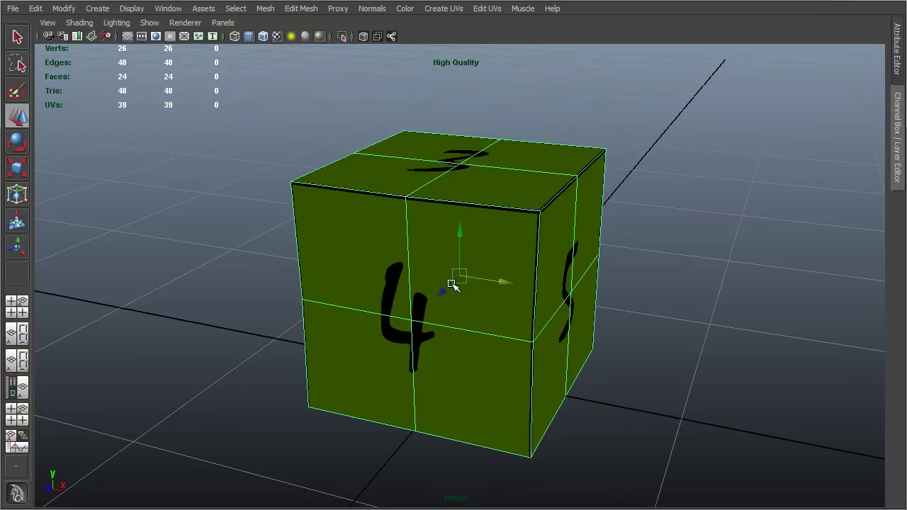
alt+drag(454, 285, 376, 292)
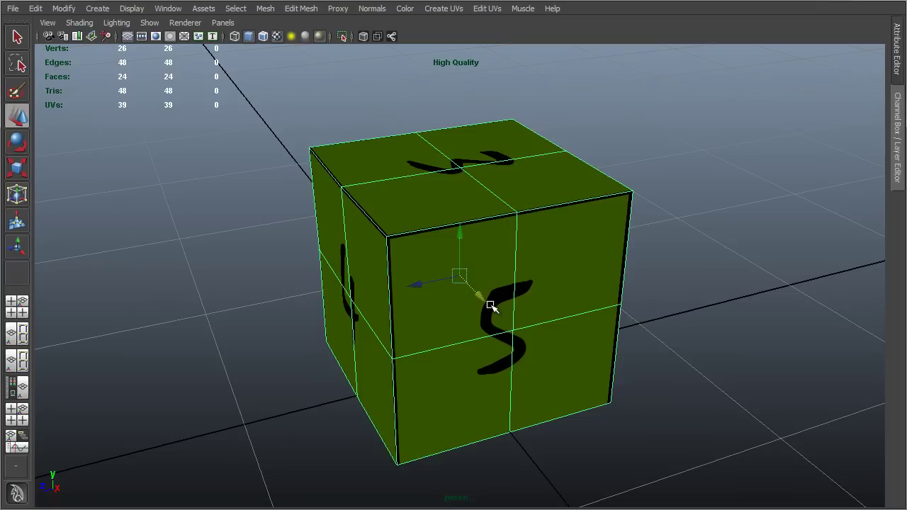
alt+drag(492, 277, 470, 267)
- Drag the cube right across the grid, then undo to return it to the centre
alt+middle_drag(496, 289, 269, 186)
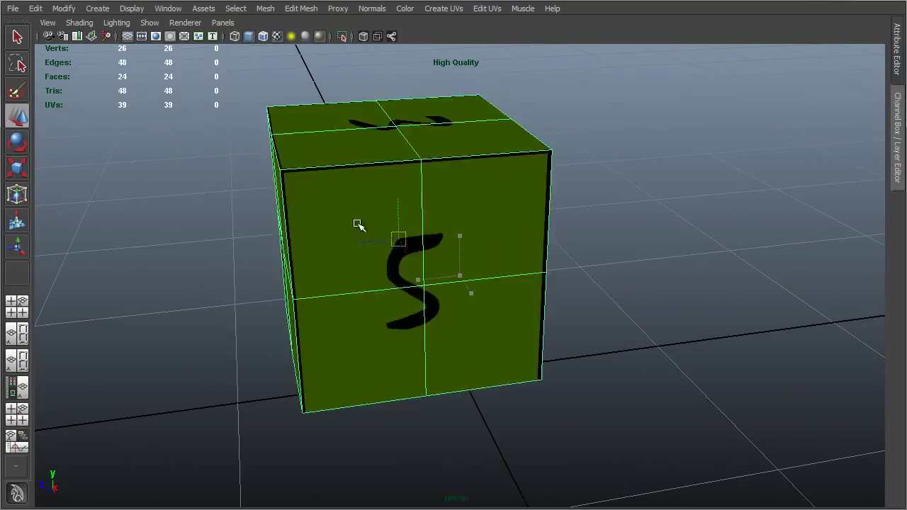
alt+right_drag(269, 186, 524, 192)
middle_drag(524, 191, 690, 265)
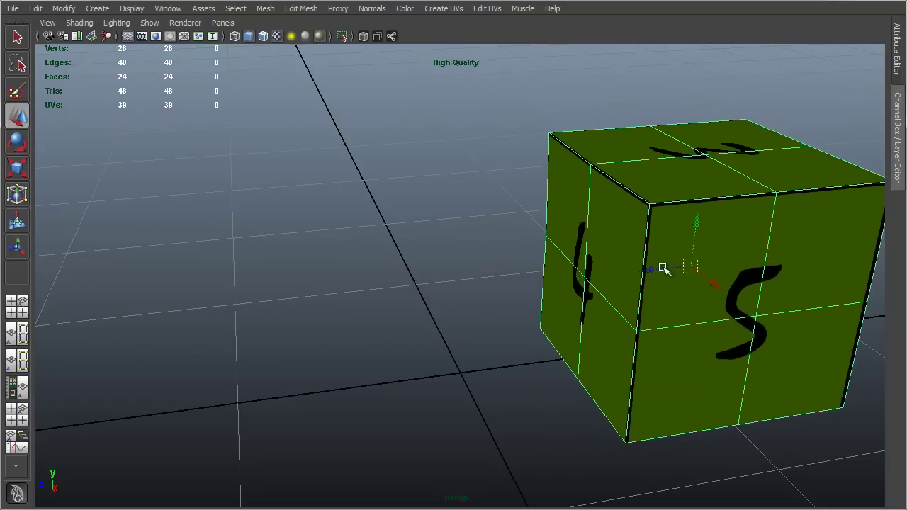
key(ctrl+z)
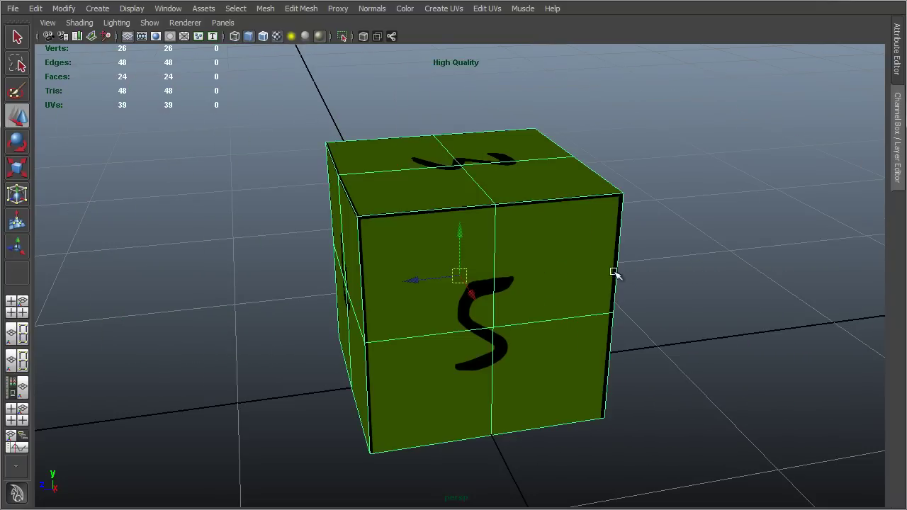
alt+drag(434, 258, 441, 231)
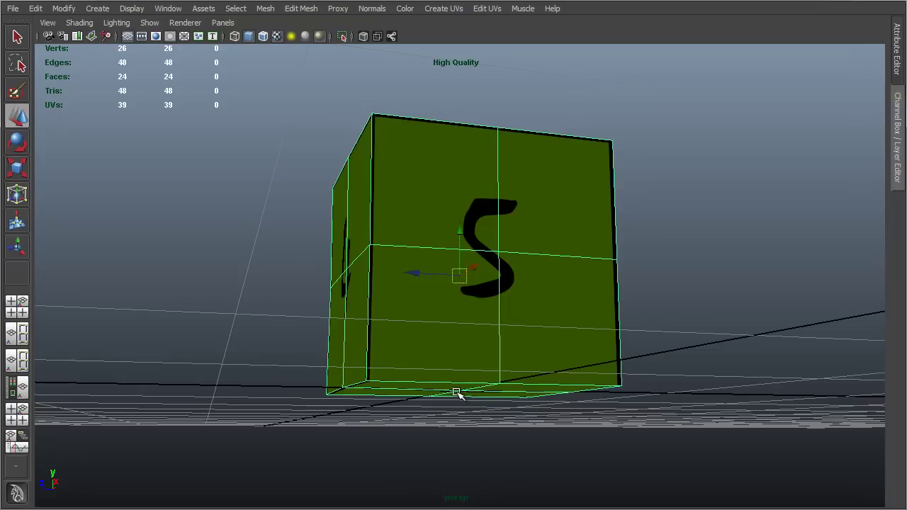
alt+drag(508, 316, 536, 291)
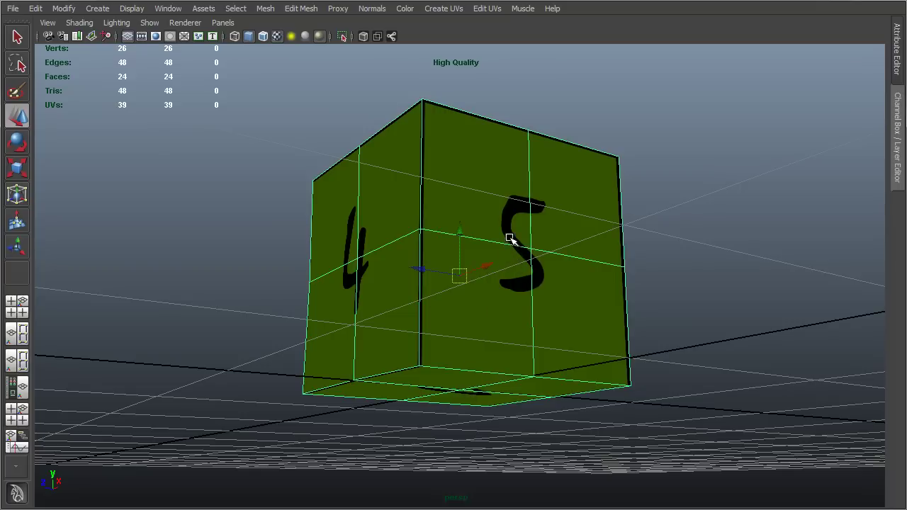
- Drag the pivot down along Y to the cube's base, checking it from below and the 4/5 corner
alt+drag(509, 238, 505, 265)
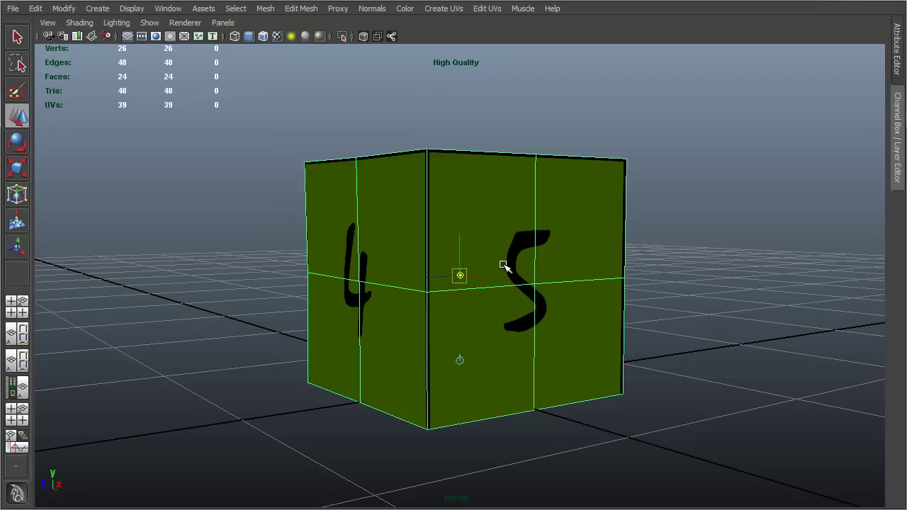
alt+drag(504, 265, 471, 265)
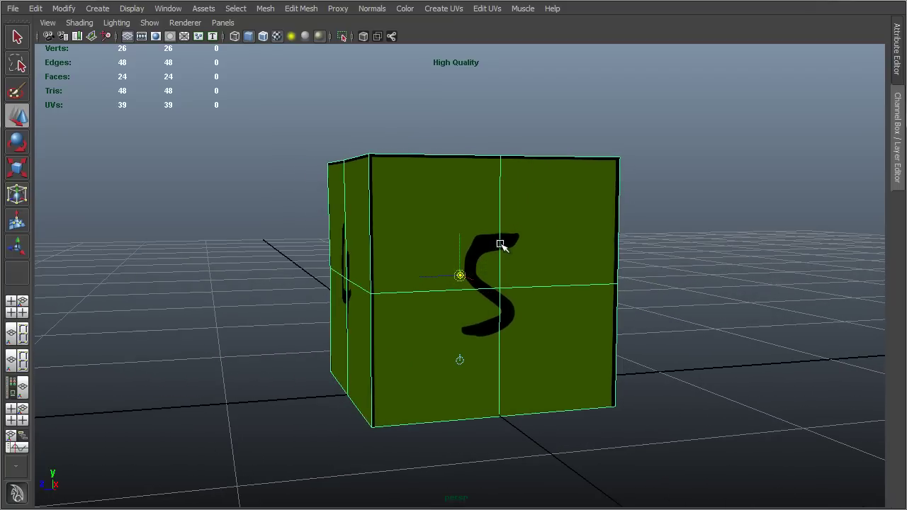
drag(458, 241, 458, 313)
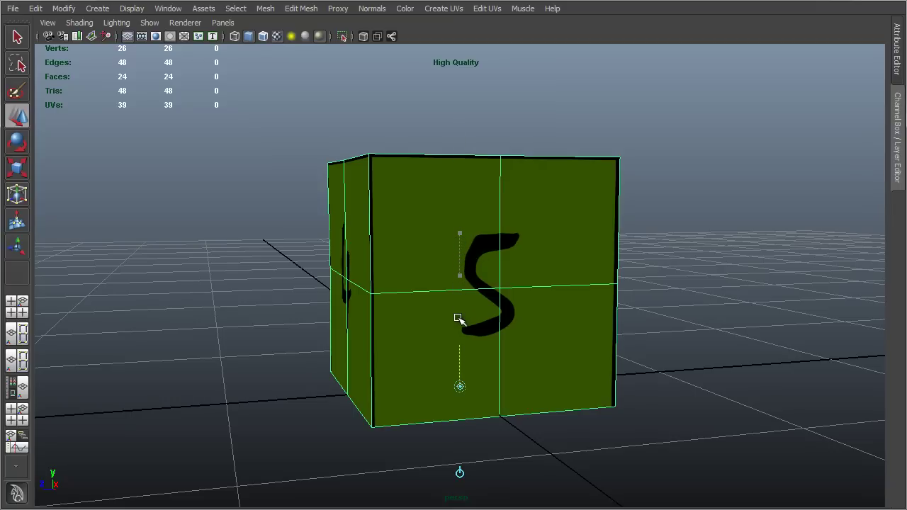
alt+drag(443, 302, 451, 245)
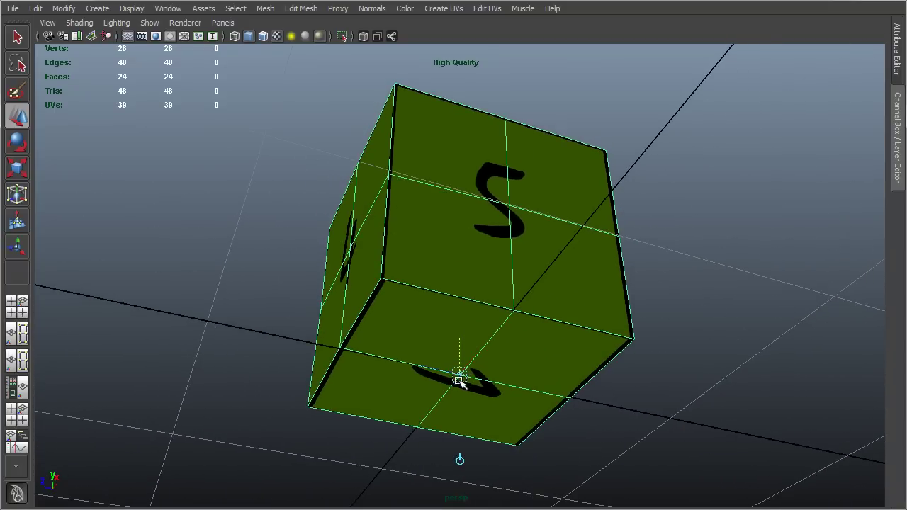
alt+drag(473, 375, 483, 394)
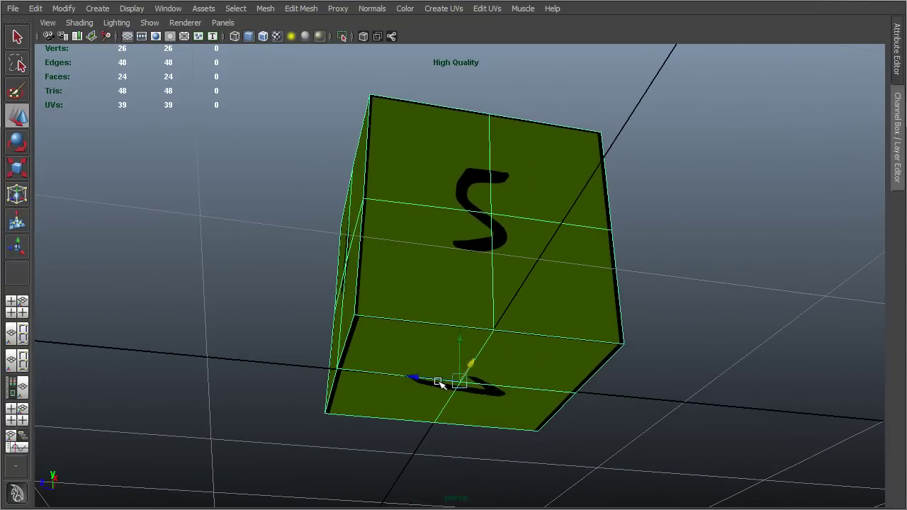
alt+drag(538, 312, 635, 384)
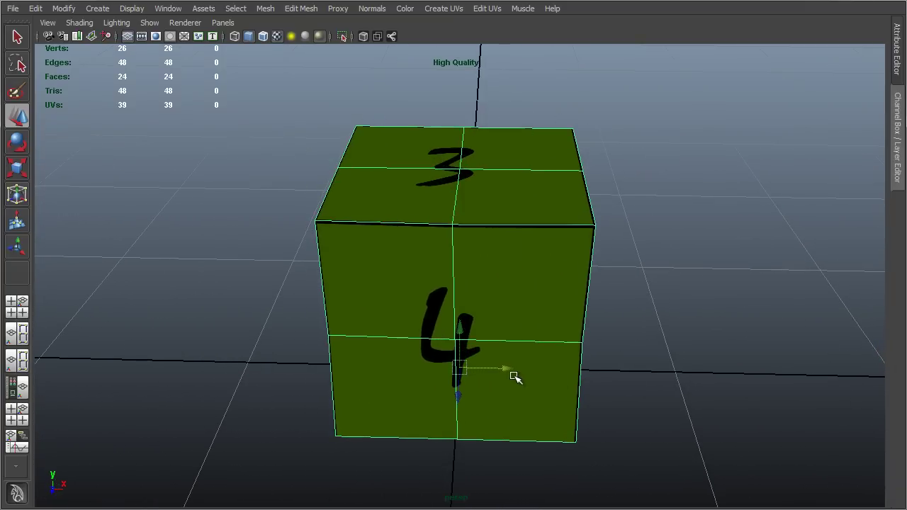
alt+drag(516, 378, 572, 354)
mouse_move(581, 318)
alt+mouse_down()
mouse_move(514, 324)
mouse_move(565, 319)
alt+mouse_up()
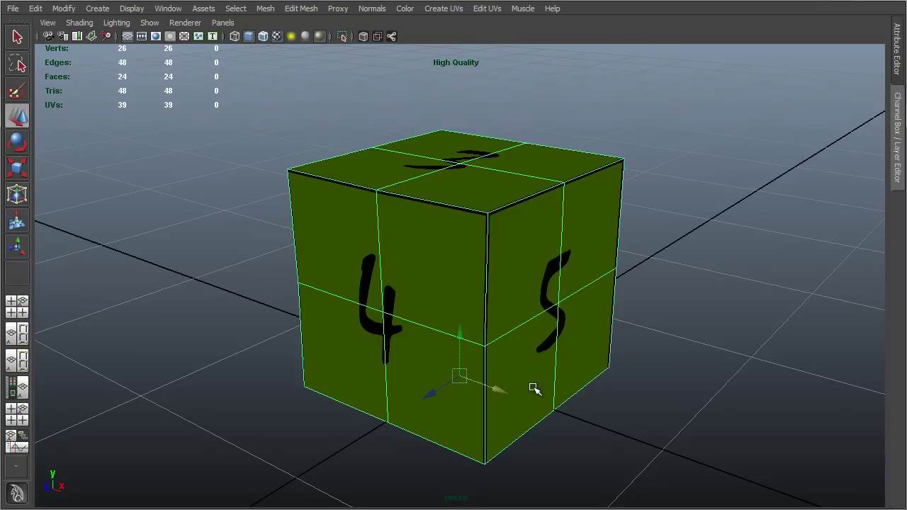
- Orbit round to the cube's 2 and 6 faces, tilting to show the 5 on top
alt+drag(534, 388, 574, 324)
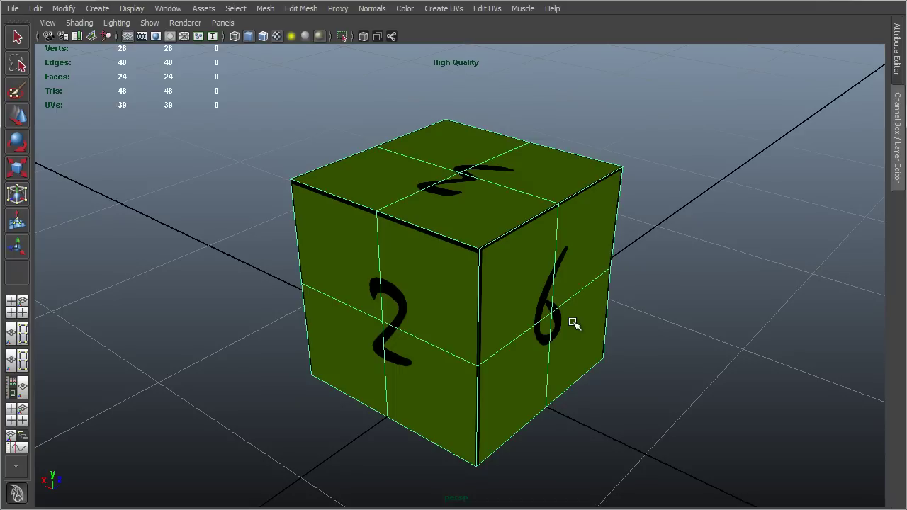
mouse_move(415, 298)
alt+mouse_down()
mouse_move(533, 312)
mouse_move(586, 301)
mouse_move(589, 289)
mouse_move(414, 278)
mouse_move(376, 289)
mouse_move(425, 293)
mouse_move(409, 301)
mouse_move(417, 299)
alt+mouse_up()
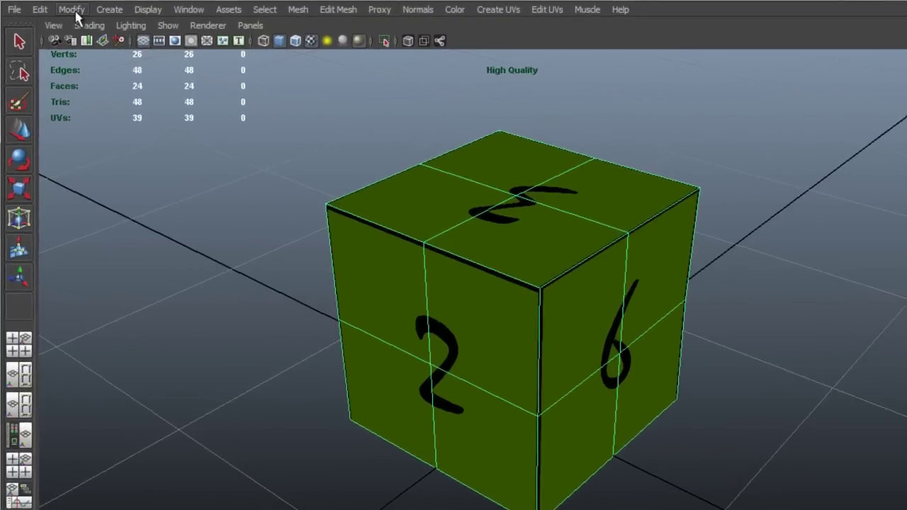
click(64, 9)
mouse_move(76, 222)
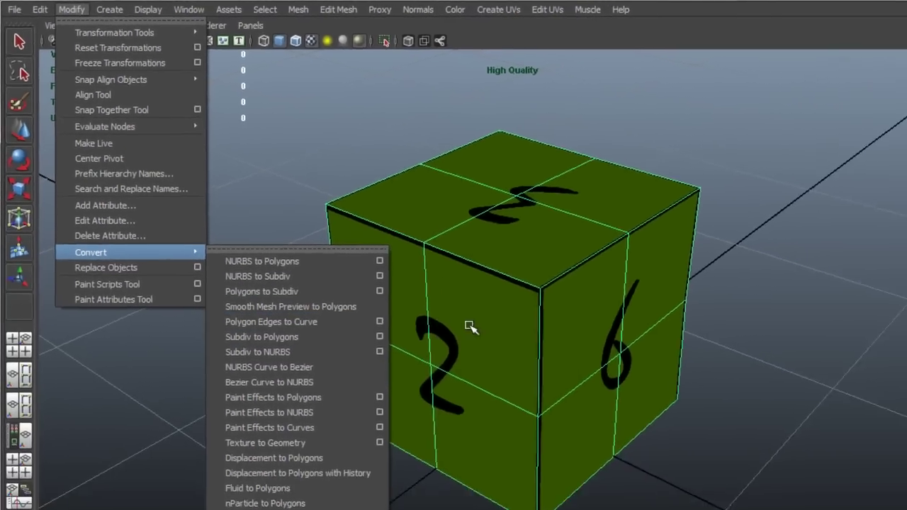
click(473, 327)
alt+drag(473, 326, 566, 313)
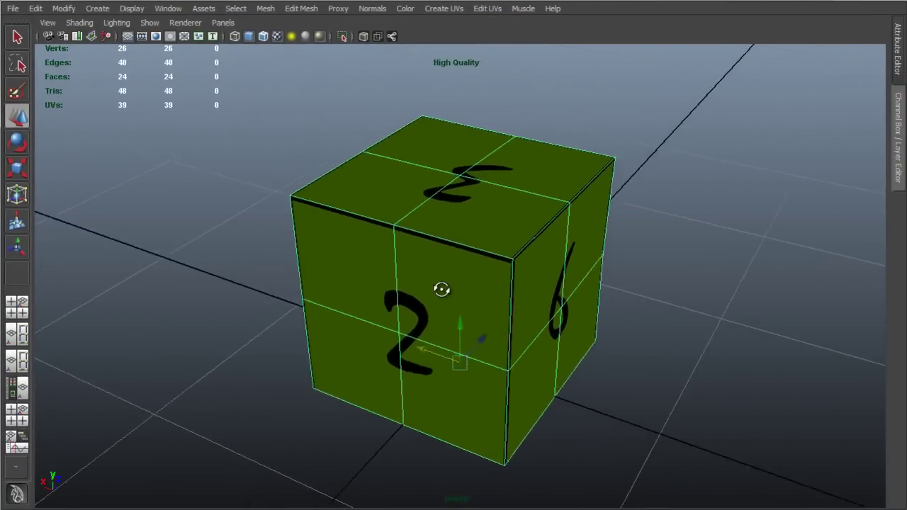
alt+drag(505, 279, 450, 287)
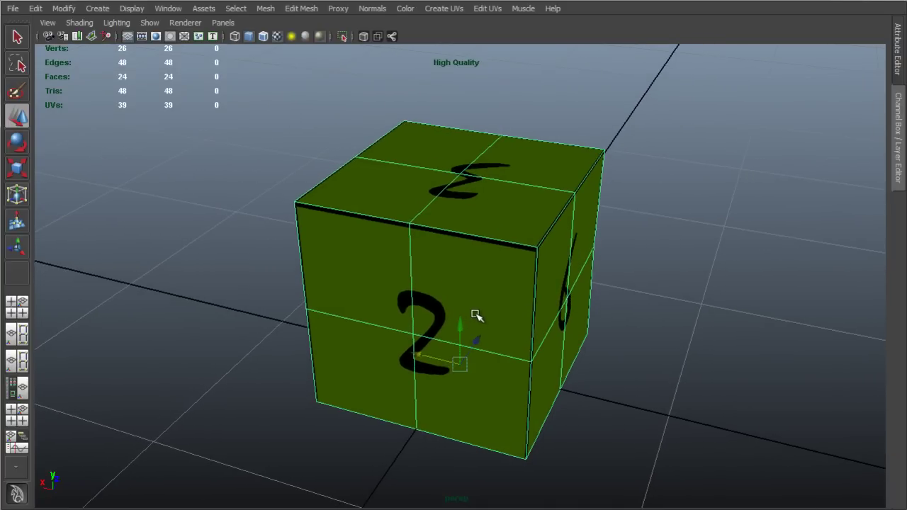
alt+drag(385, 263, 357, 262)
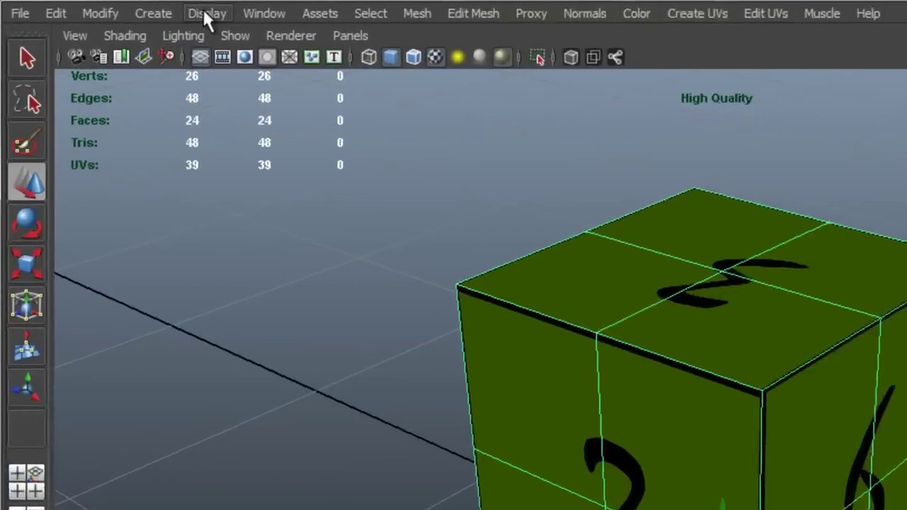
click(204, 14)
mouse_move(223, 73)
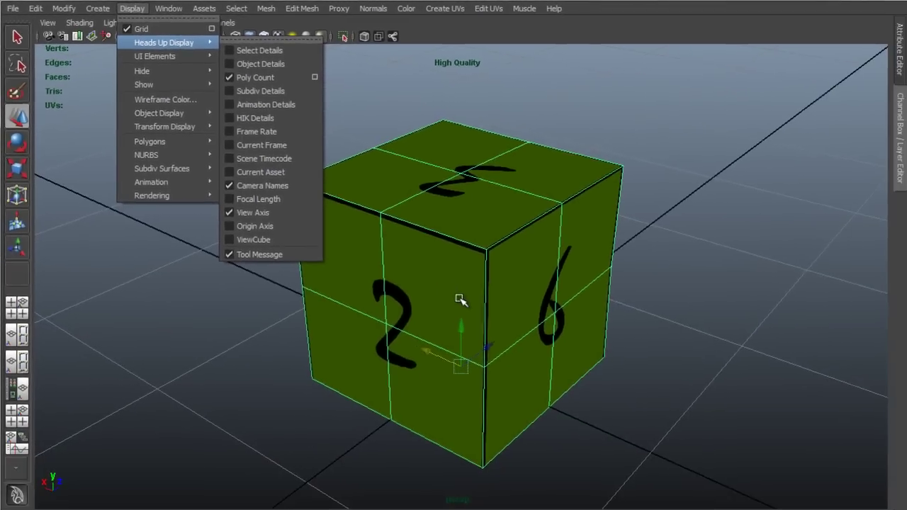
mouse_move(459, 300)
alt+mouse_down()
mouse_move(455, 314)
mouse_move(516, 308)
mouse_move(486, 300)
mouse_move(457, 313)
alt+mouse_up()
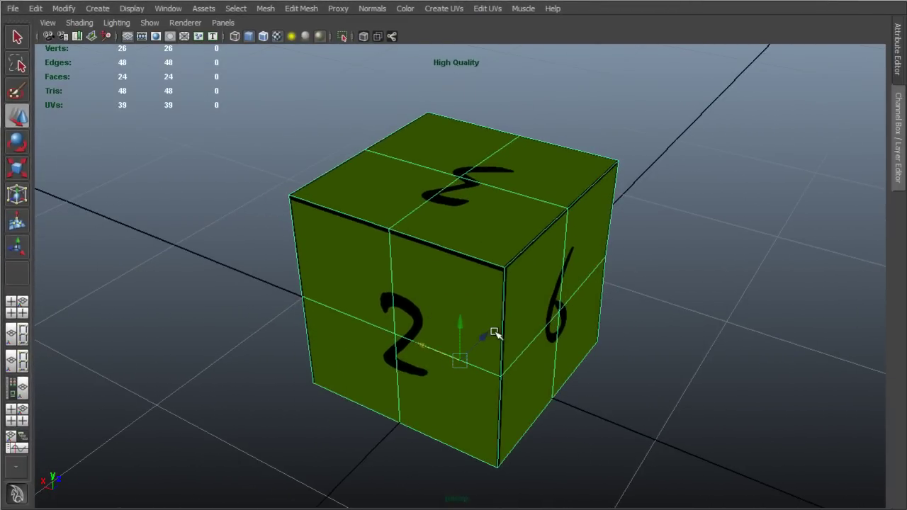
mouse_move(458, 319)
alt+mouse_down()
mouse_move(451, 316)
mouse_move(465, 316)
alt+mouse_up()
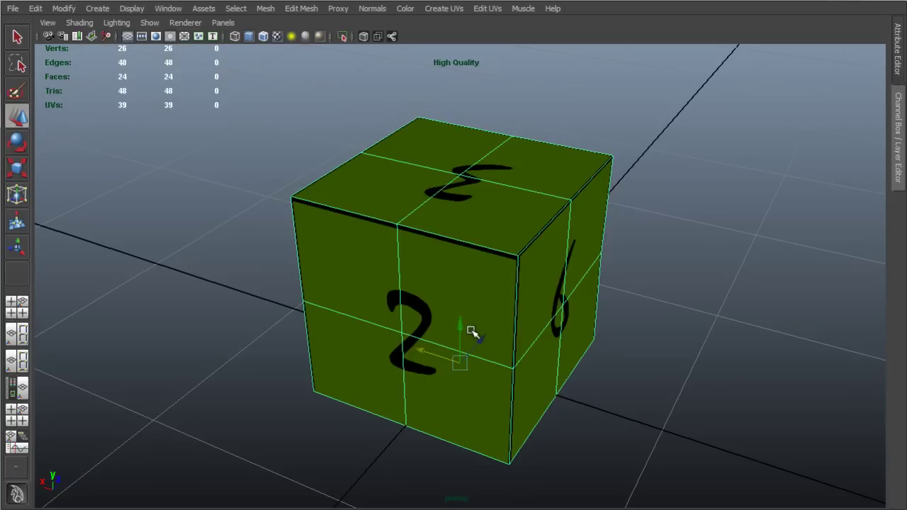
alt+drag(441, 336, 417, 279)
alt+drag(531, 239, 466, 249)
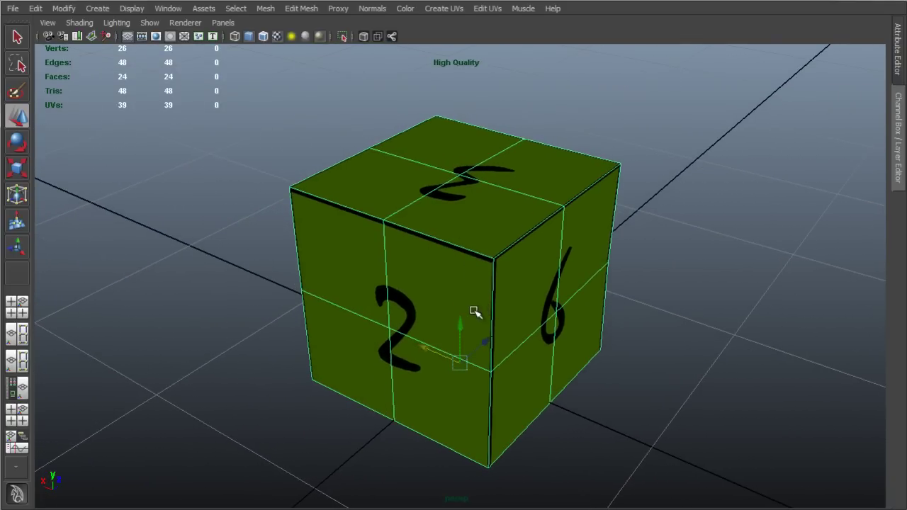
alt+drag(435, 305, 365, 294)
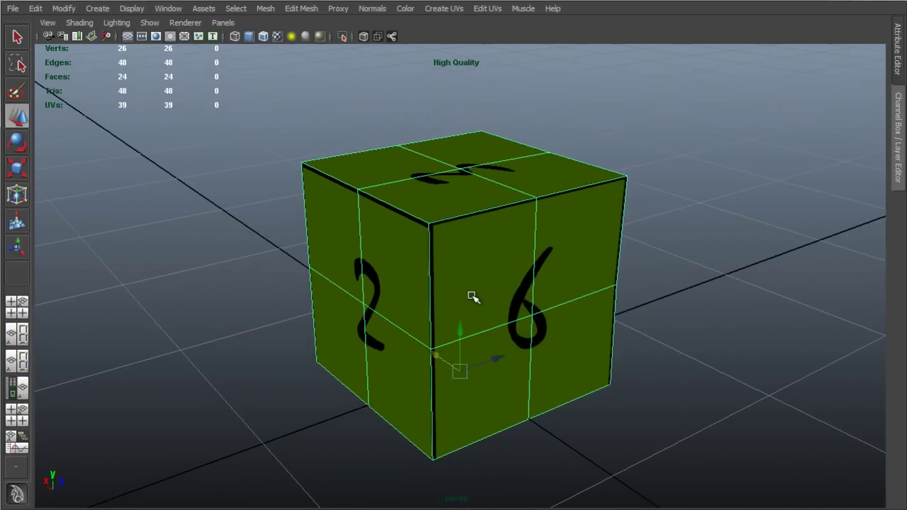
alt+drag(472, 296, 472, 298)
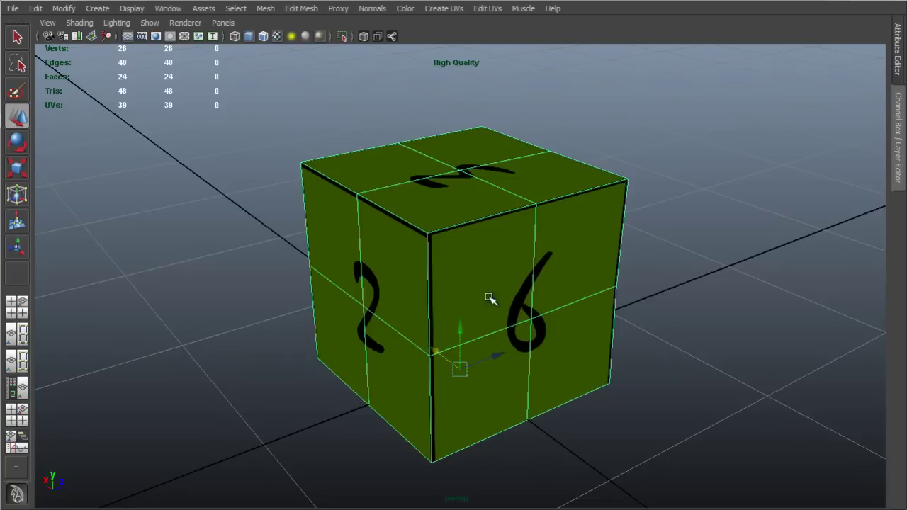
- Set polyCube1's Subdivisions Width, Height and Depth to 1, leaving 8 vertices and 6 faces
click(898, 124)
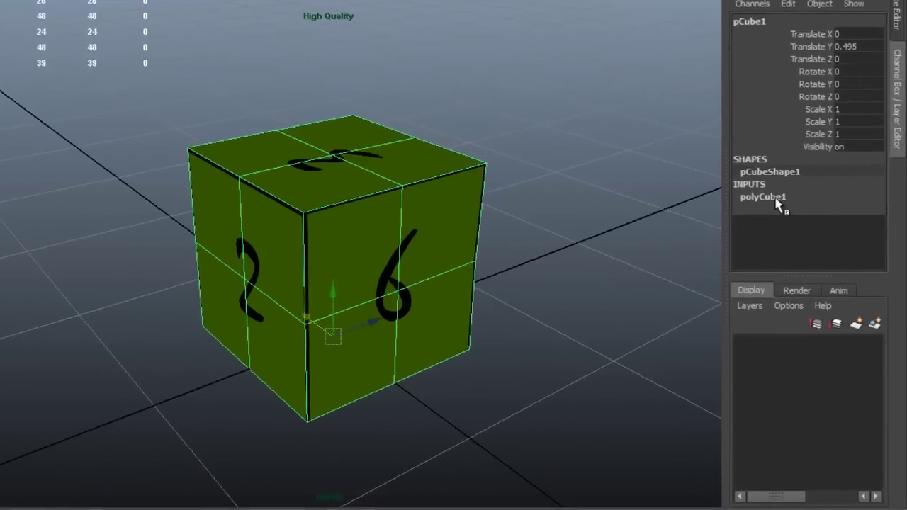
click(773, 228)
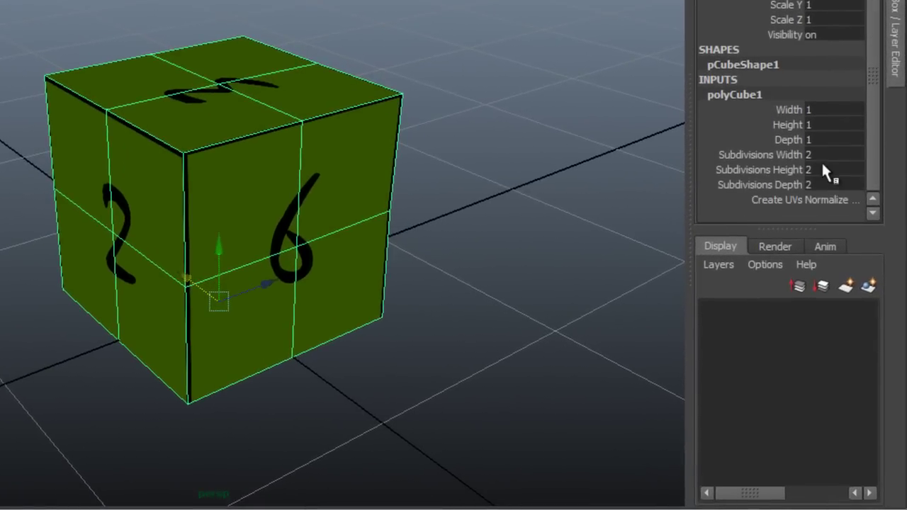
drag(775, 154, 820, 180)
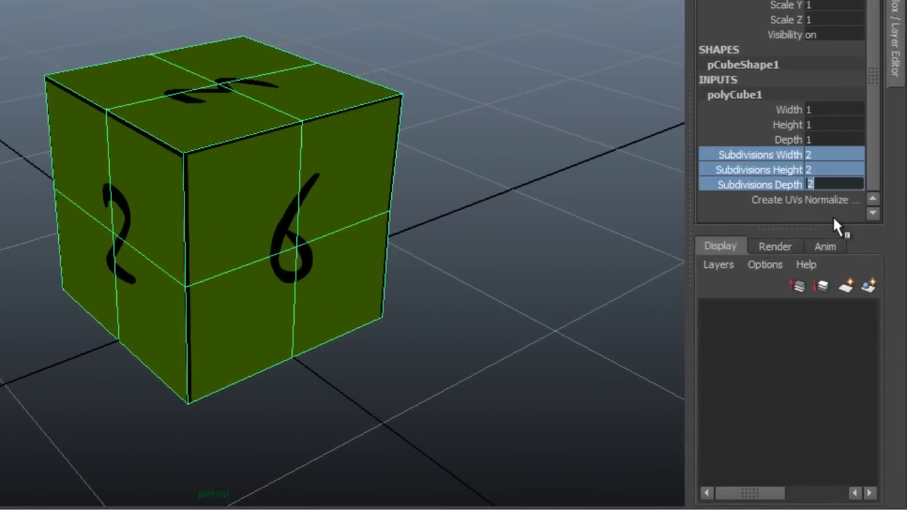
text(1)
key(Return)
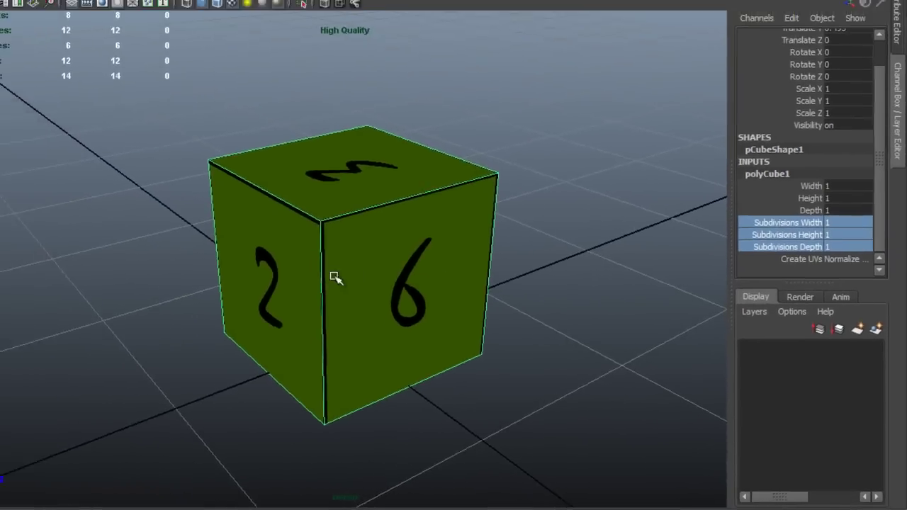
alt+drag(157, 206, 301, 216)
alt+drag(444, 285, 385, 296)
key(w)
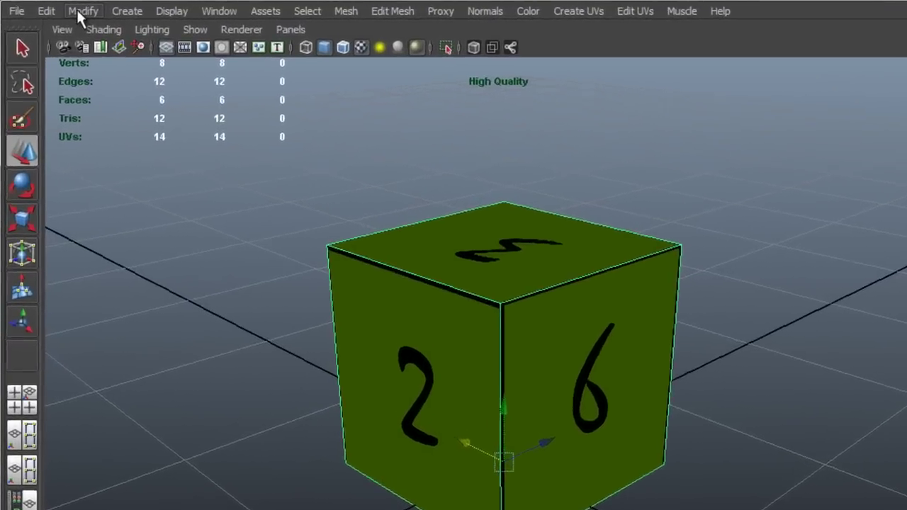
- Freeze the cube's transformations and delete all construction history
click(78, 9)
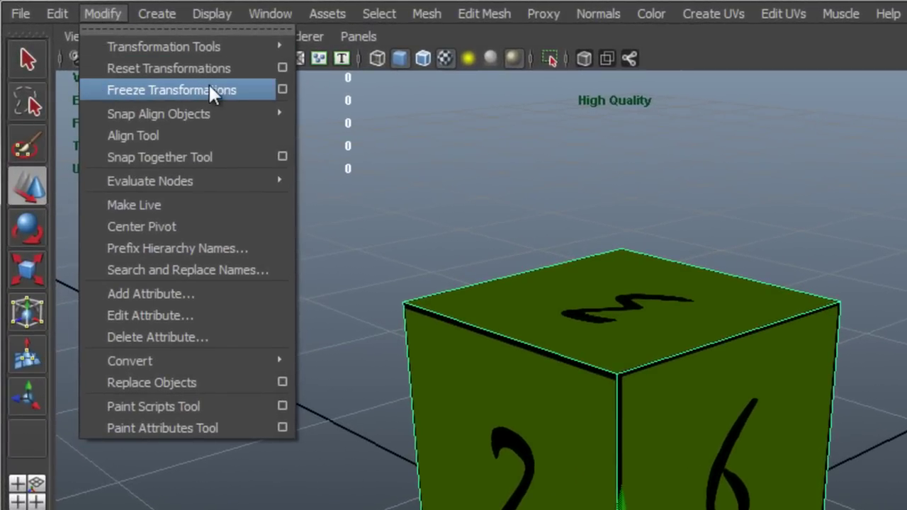
click(206, 88)
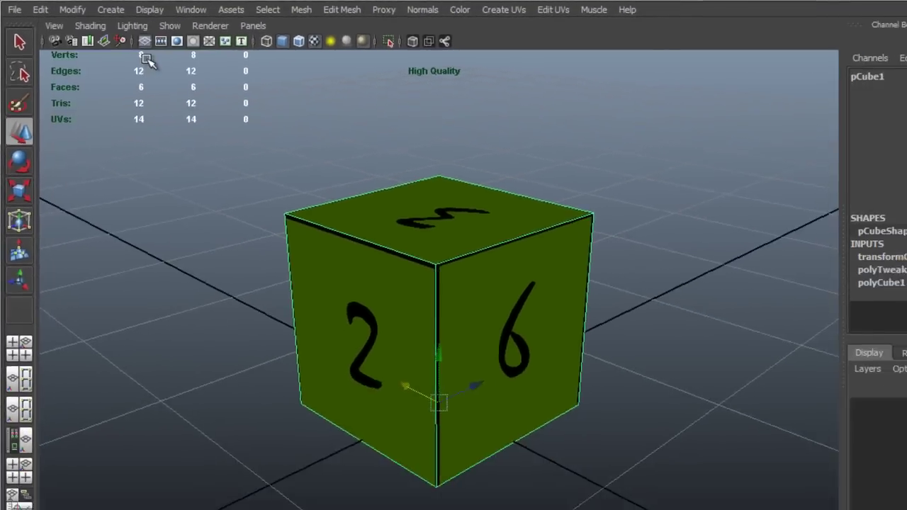
click(57, 13)
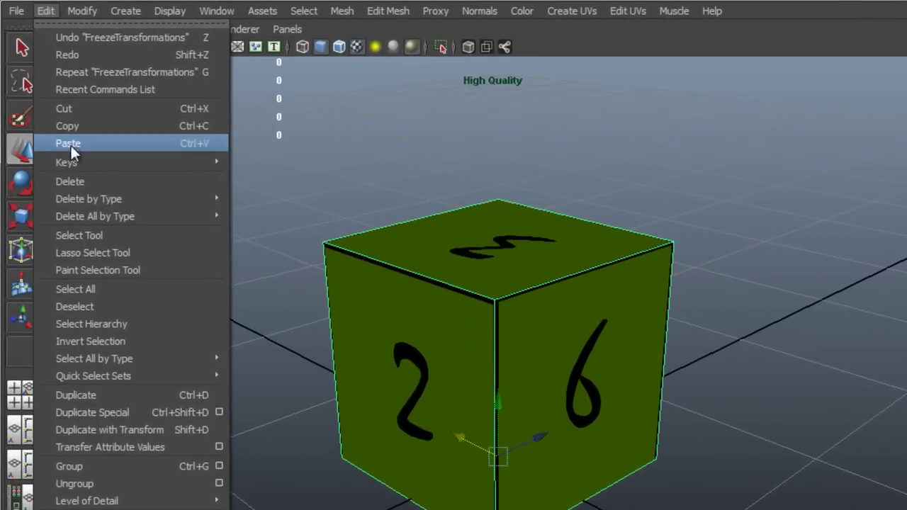
mouse_move(59, 183)
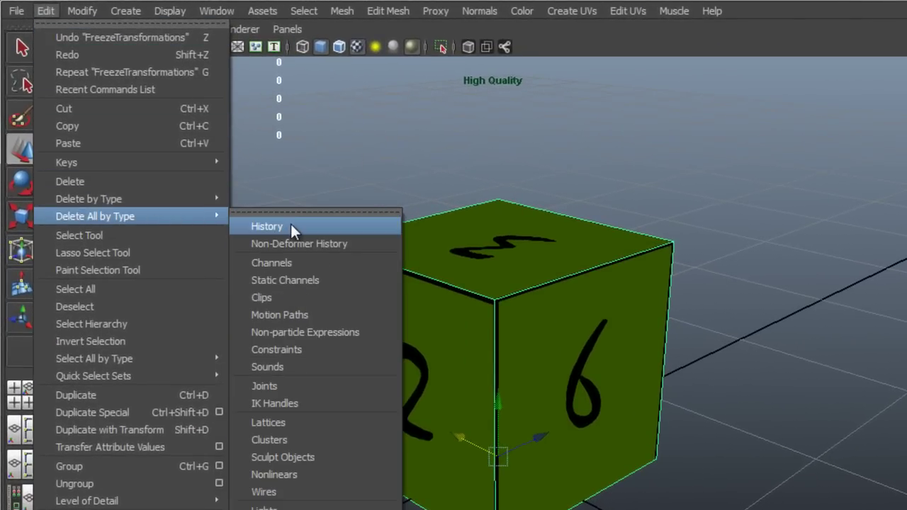
click(289, 226)
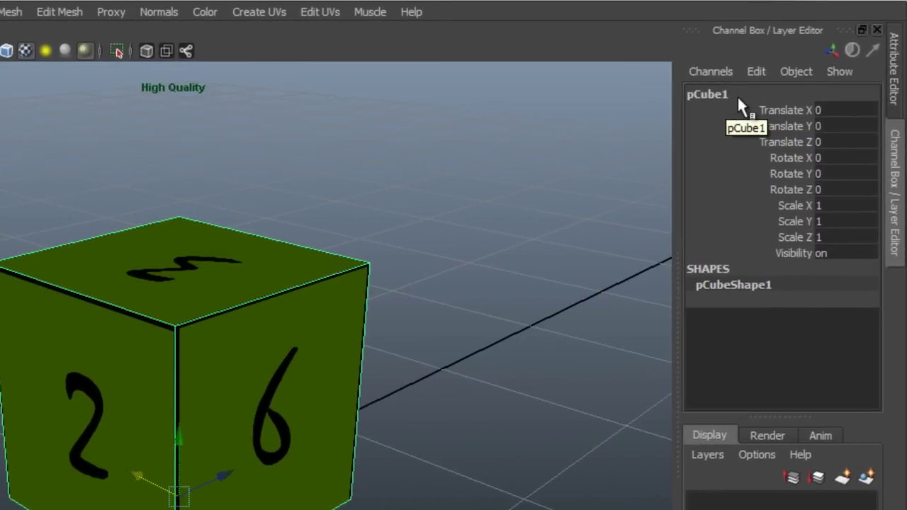
- Rename pCube1 to UnitCube in the Channel Box
double_click(737, 95)
text(UnitCube)
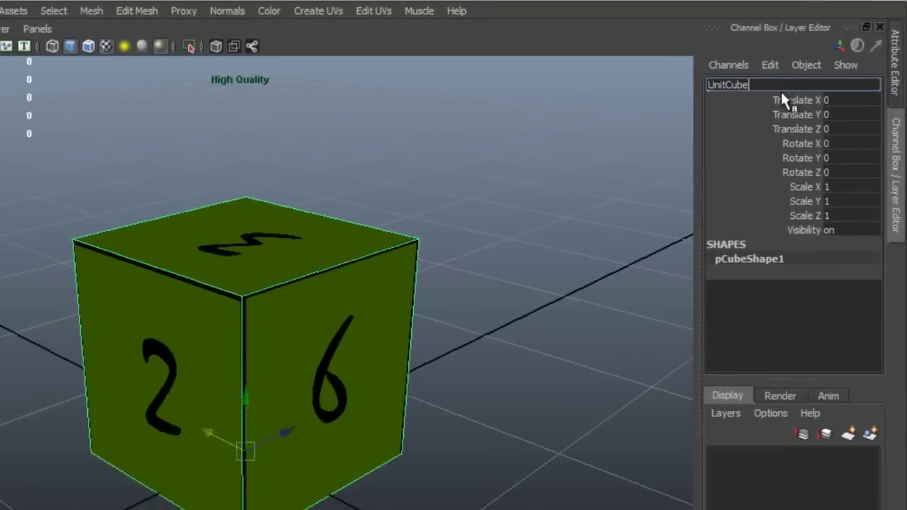
key(Return)
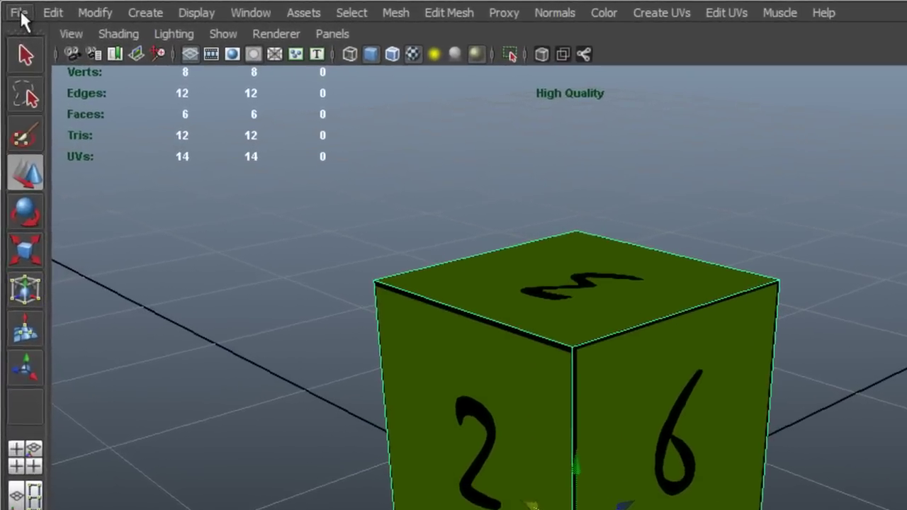
- Save the scene as UnitCube with Maya ASCII as the file type
click(20, 13)
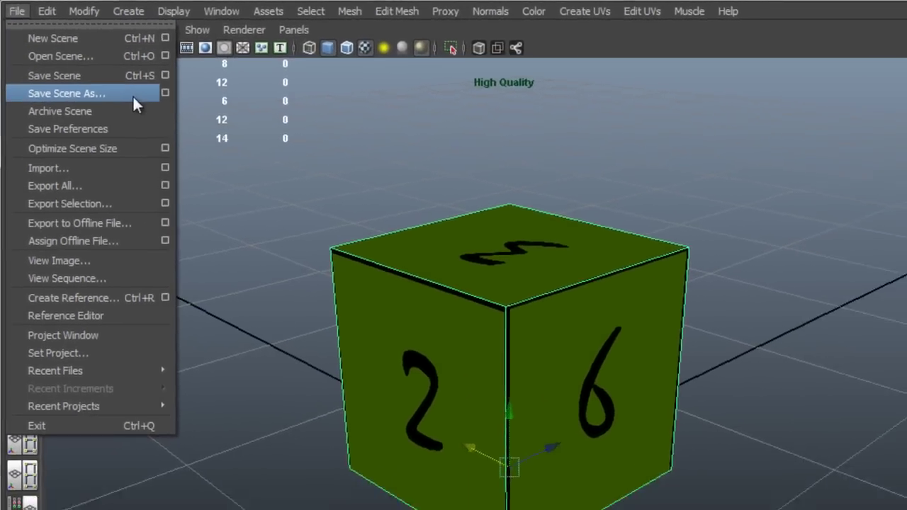
click(134, 97)
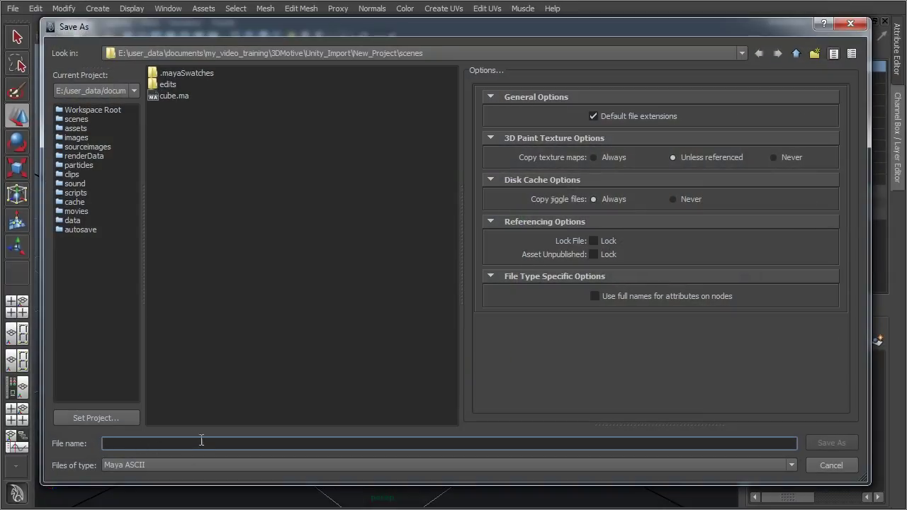
text(UnitCube)
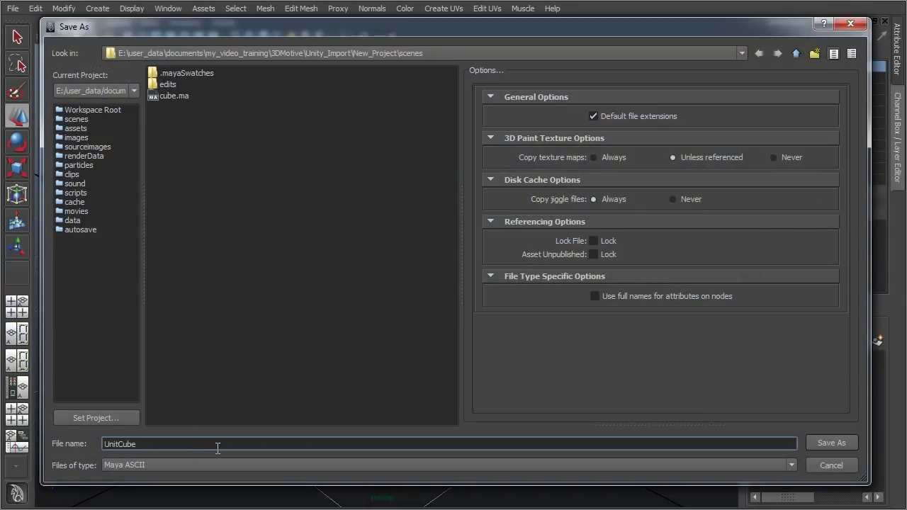
click(149, 465)
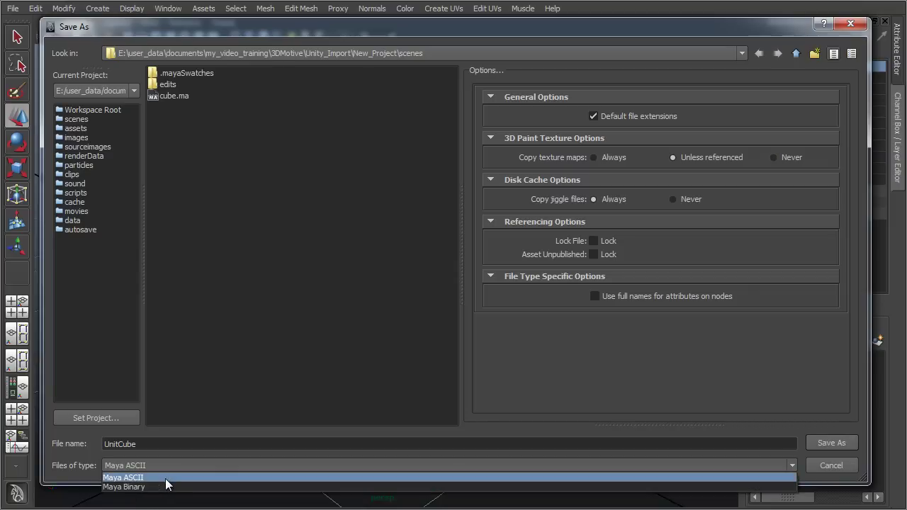
click(166, 478)
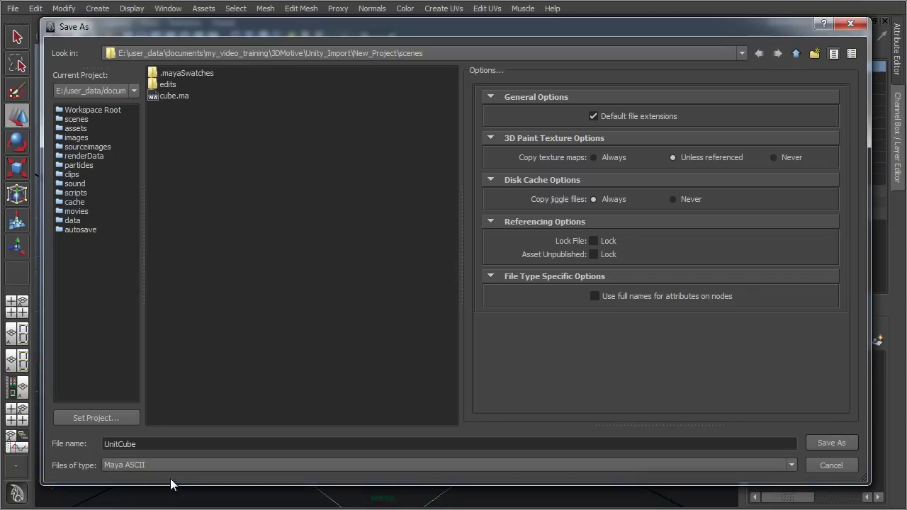
click(829, 443)
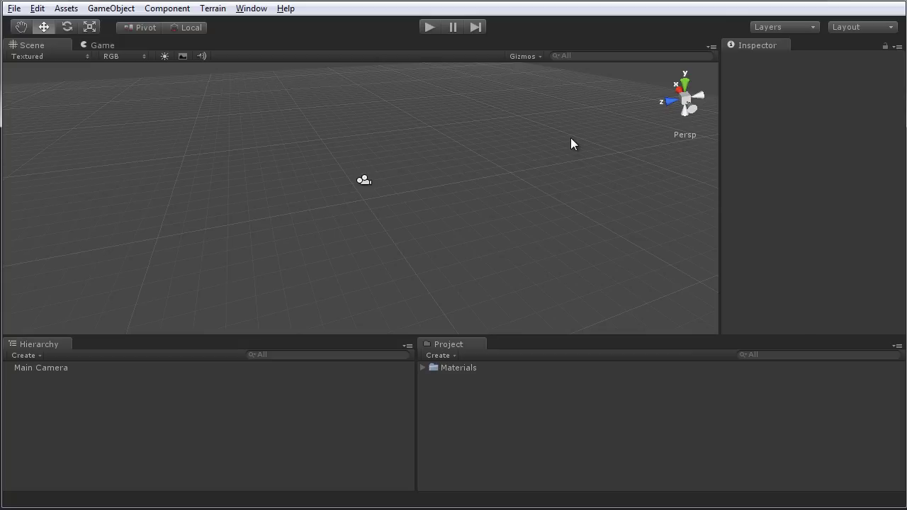
- Drag UnitCube.ma and cubemap.png from Explorer into Unity's Project panel
key(alt+Tab)
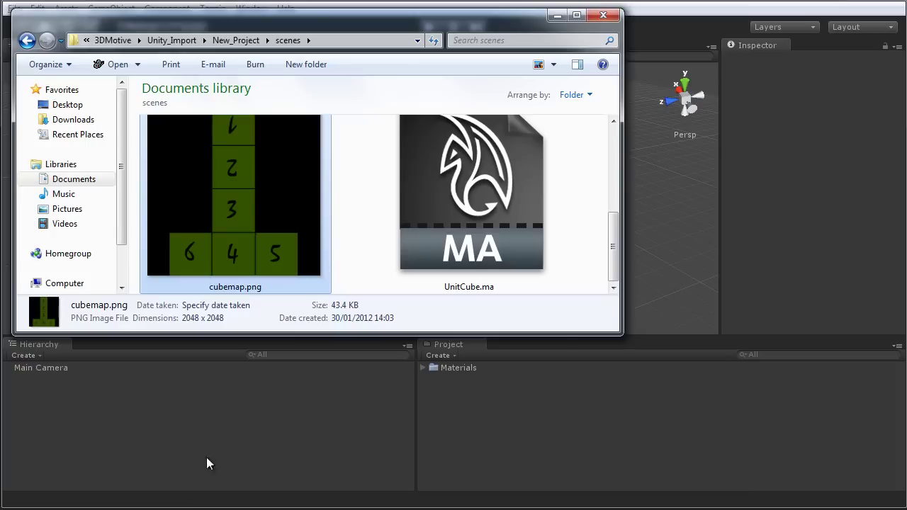
click(445, 156)
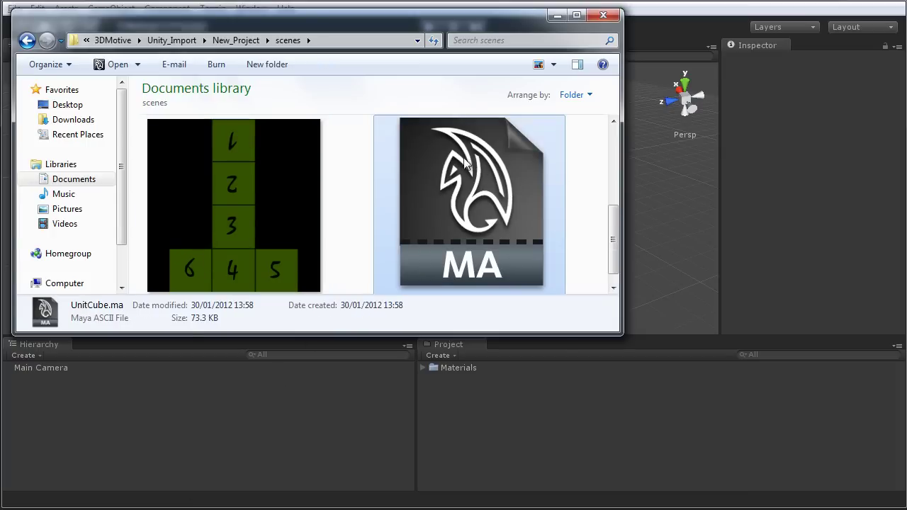
scroll(496, 188, down, 1)
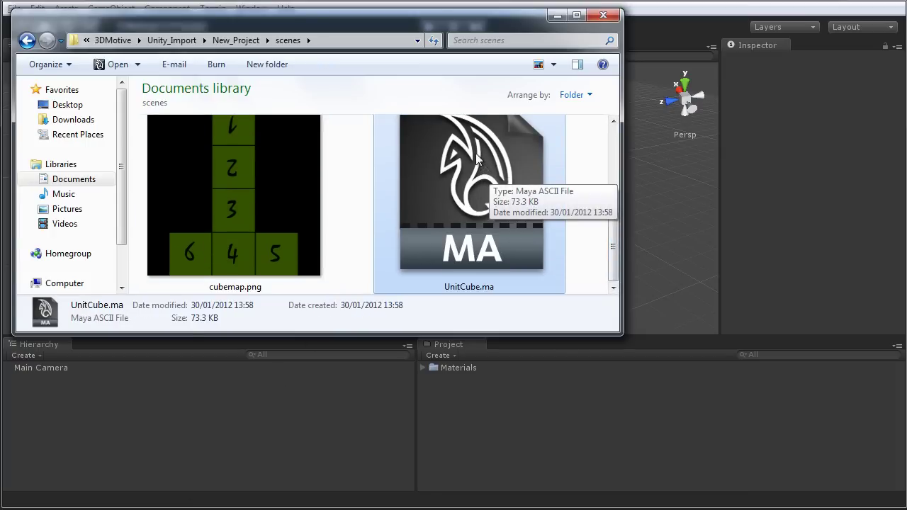
drag(475, 153, 452, 354)
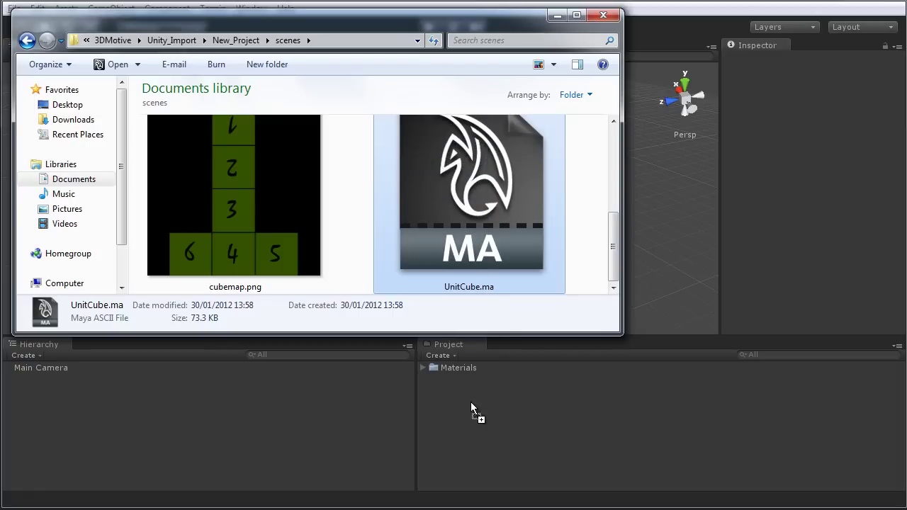
drag(472, 401, 473, 401)
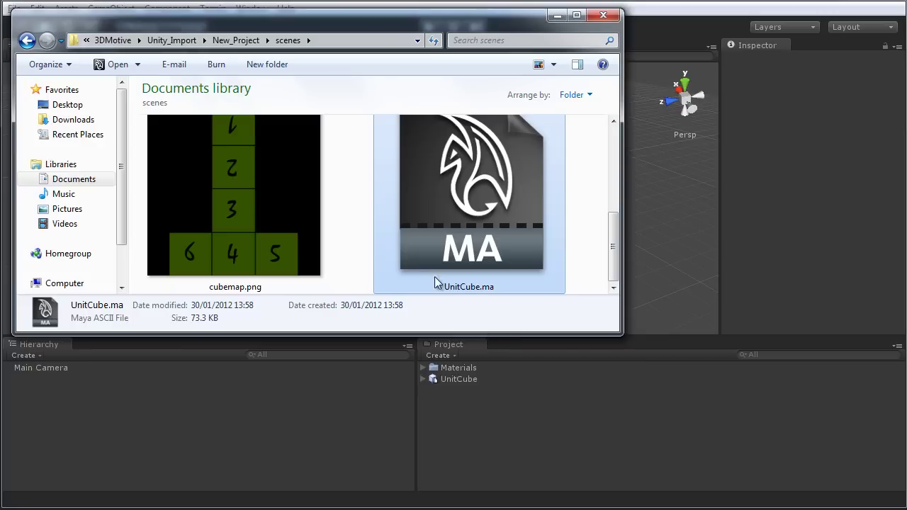
click(215, 156)
drag(213, 150, 449, 409)
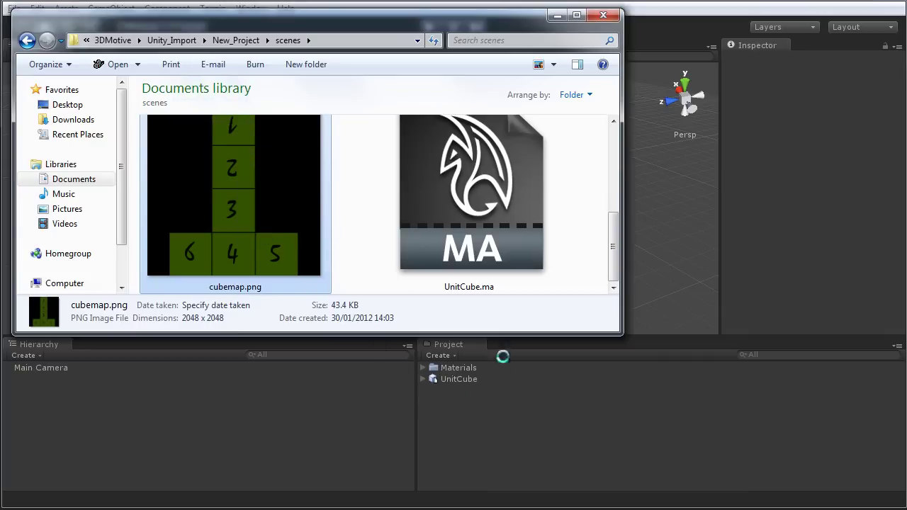
click(556, 16)
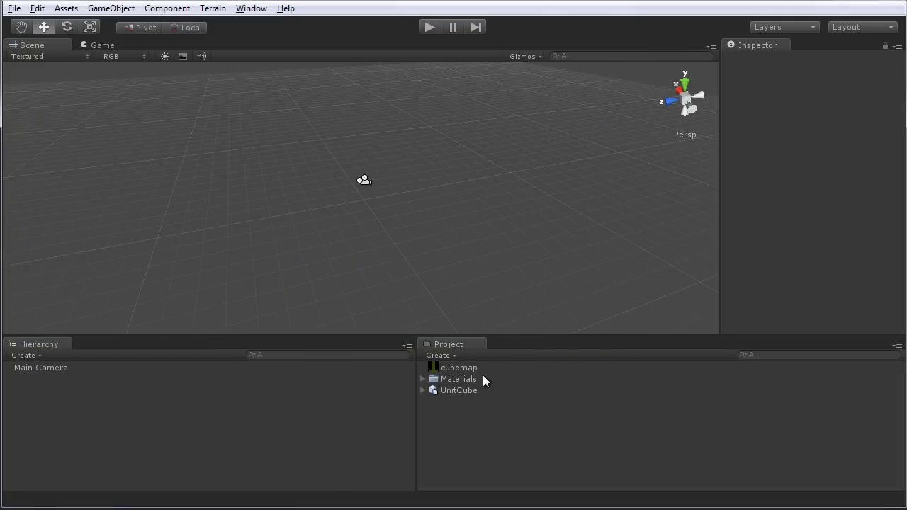
- Assign cubemap as the Base (RGB) texture of UnitCube's material and check the green numbered preview
click(464, 391)
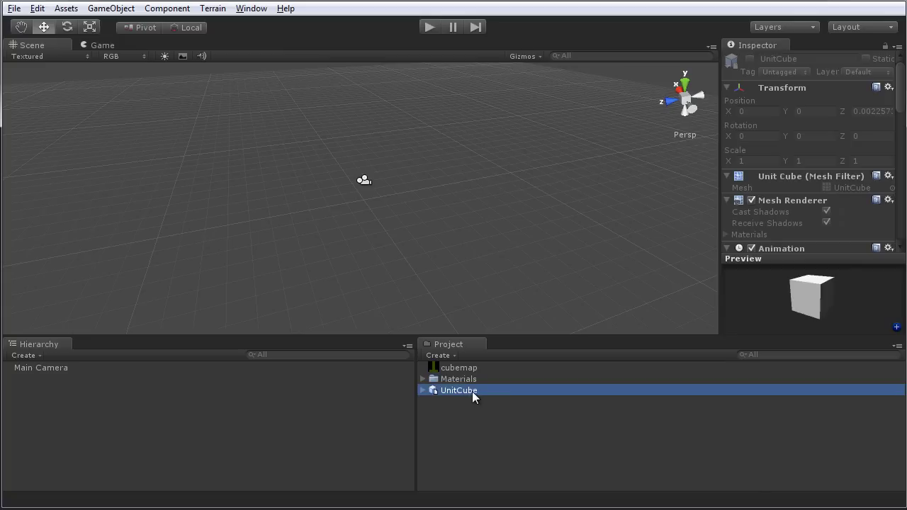
drag(798, 301, 812, 300)
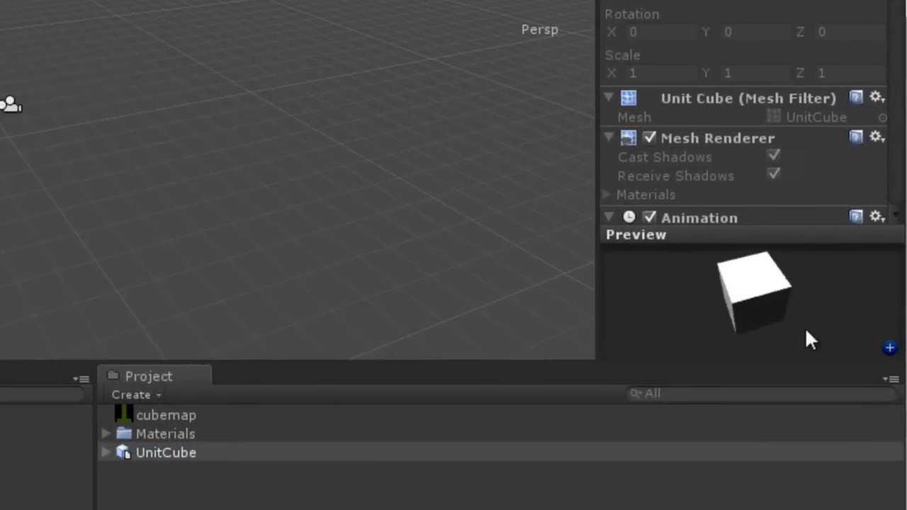
drag(808, 333, 820, 300)
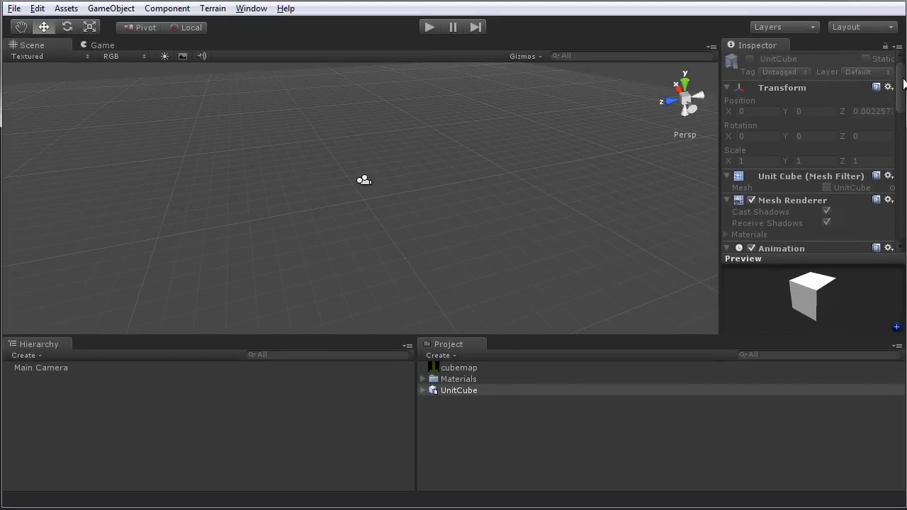
drag(903, 83, 902, 106)
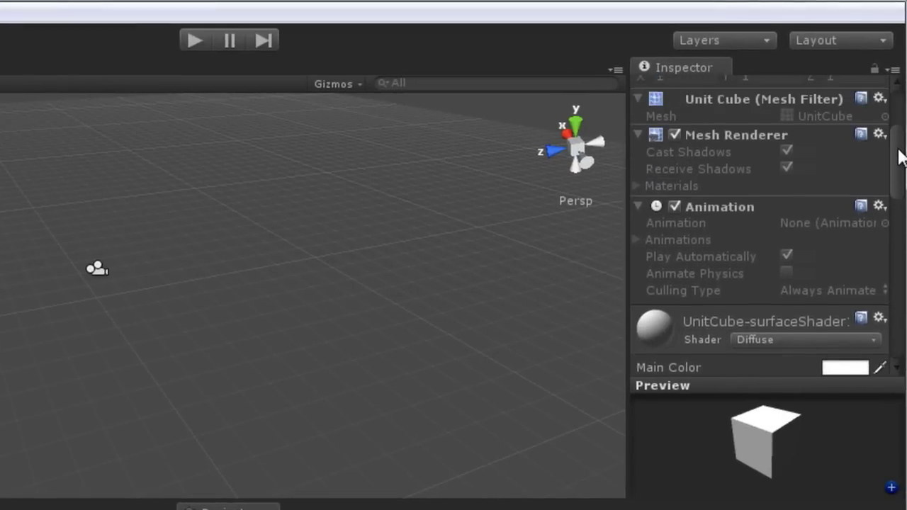
drag(900, 156, 897, 182)
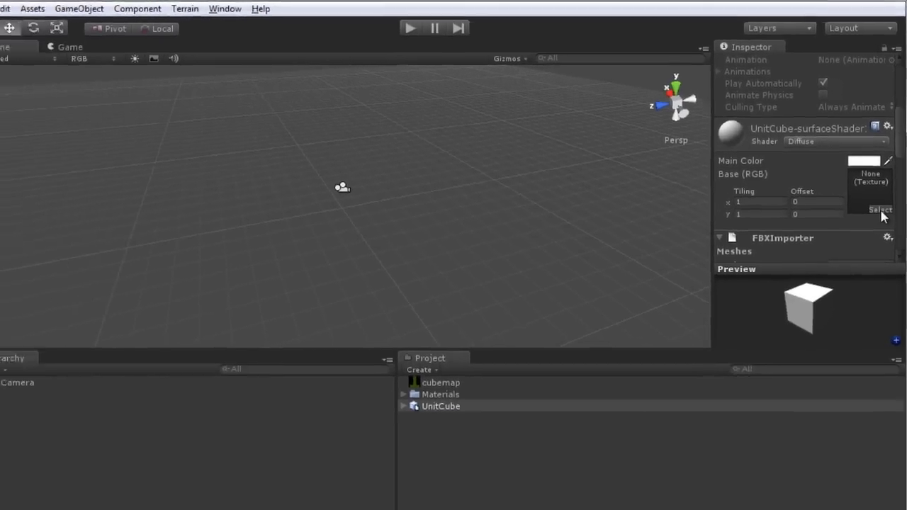
click(866, 302)
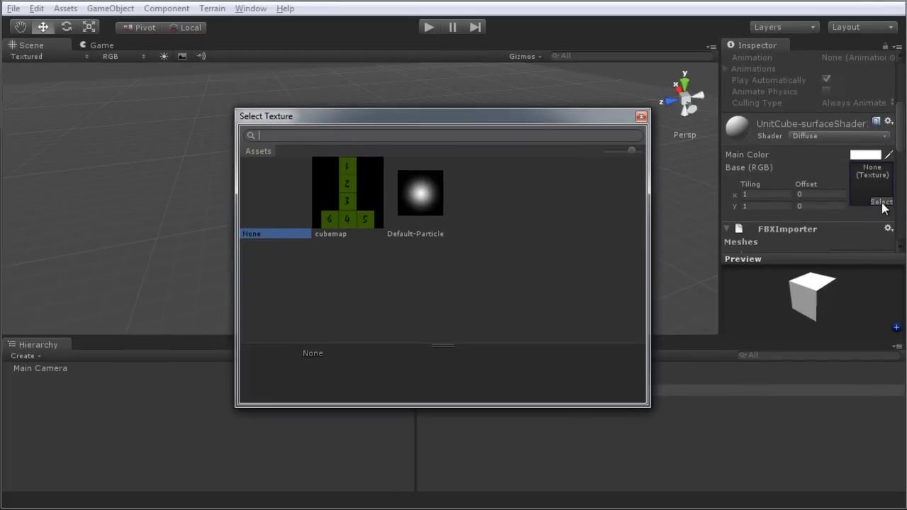
double_click(348, 190)
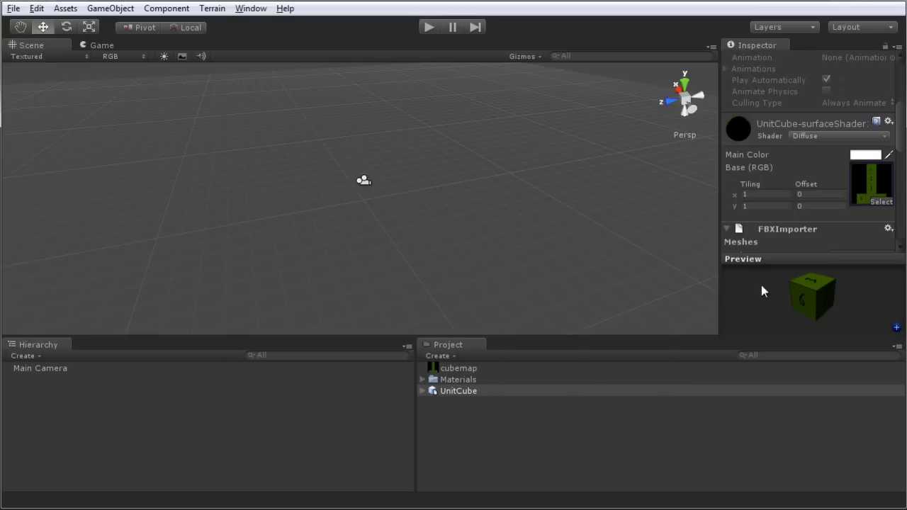
mouse_move(814, 303)
mouse_down()
mouse_move(801, 241)
mouse_move(784, 288)
mouse_move(840, 303)
mouse_move(856, 292)
mouse_move(775, 304)
mouse_move(826, 306)
mouse_move(799, 296)
mouse_up()
drag(818, 298, 802, 301)
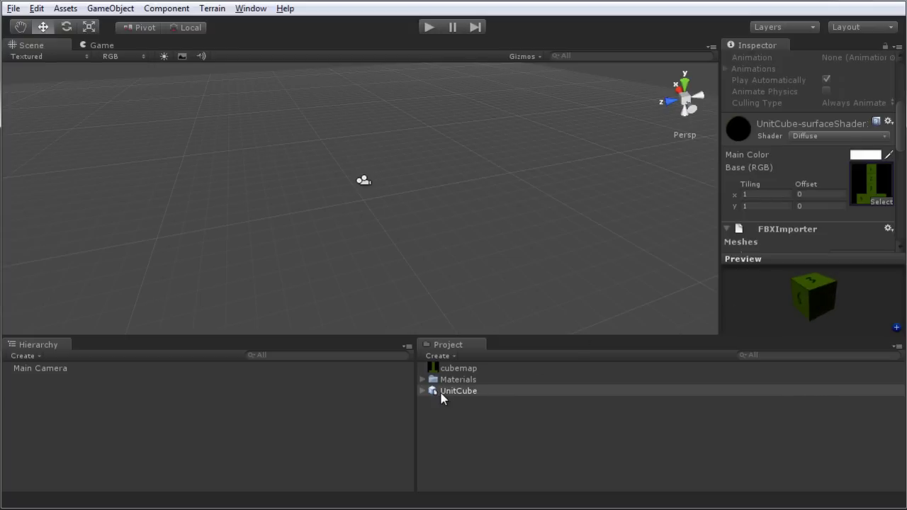
- Drag five UnitCube instances from the Project panel into the Scene view
drag(449, 392, 282, 207)
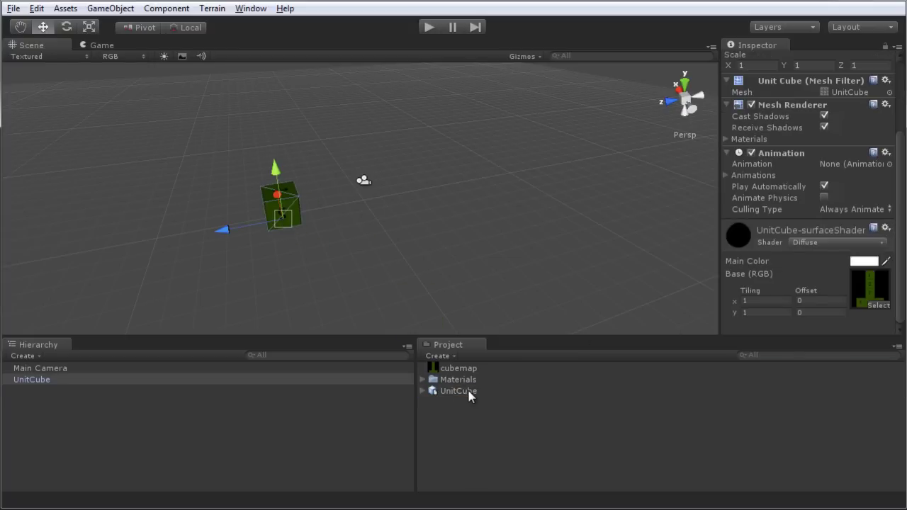
drag(470, 394, 510, 152)
drag(461, 394, 466, 250)
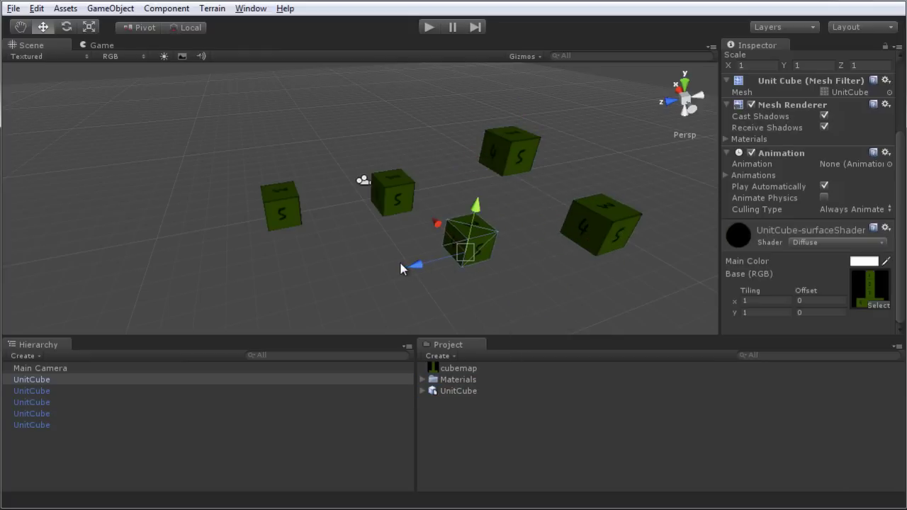
- Select the leftmost cube, frame it with F and orbit around to inspect its faces
alt+drag(400, 268, 330, 249)
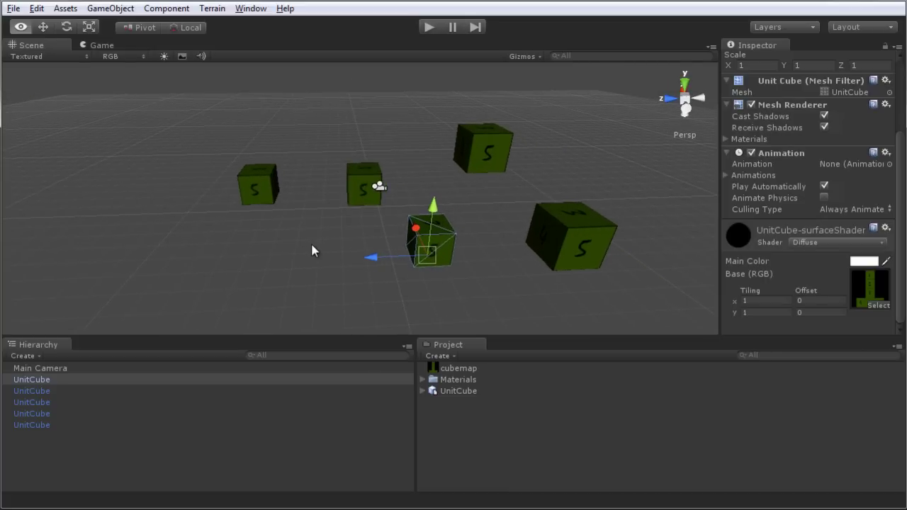
click(268, 206)
key(f)
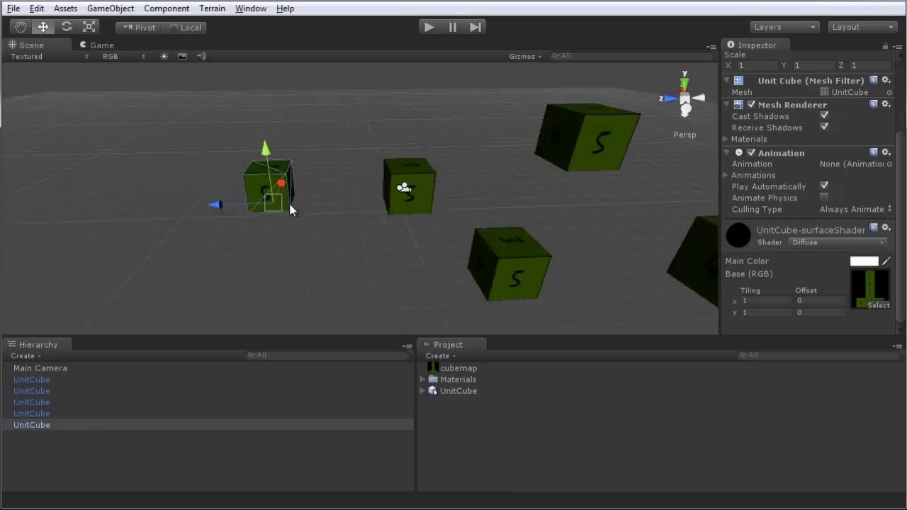
alt+drag(350, 279, 502, 288)
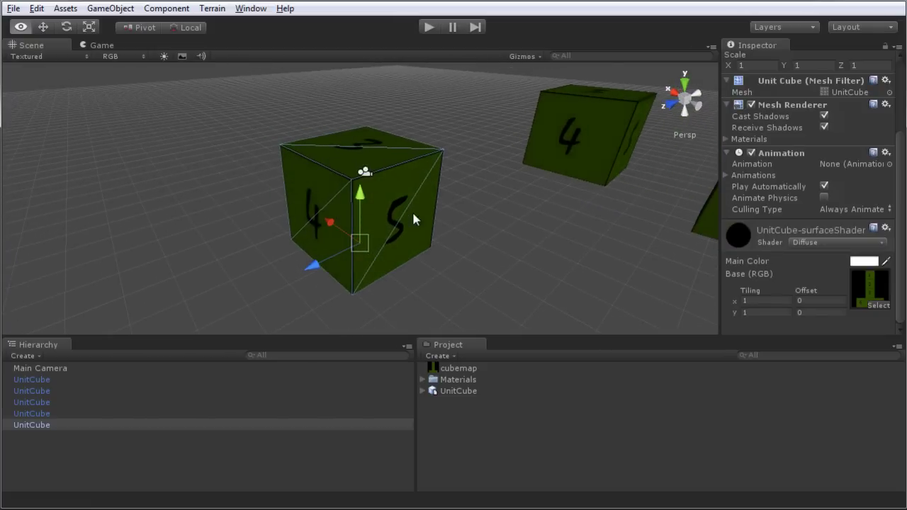
alt+drag(413, 215, 161, 220)
middle_drag(356, 202, 479, 221)
alt+drag(479, 219, 438, 225)
alt+drag(507, 235, 340, 195)
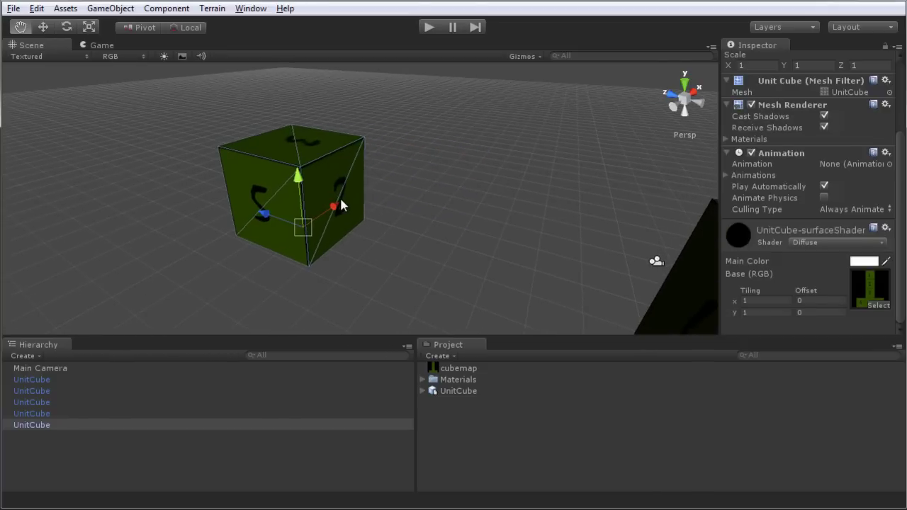
click(399, 216)
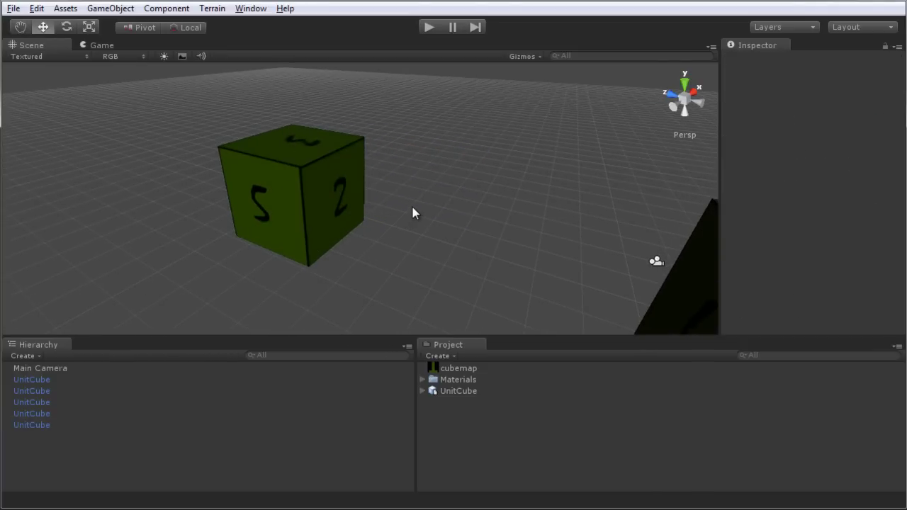
click(343, 201)
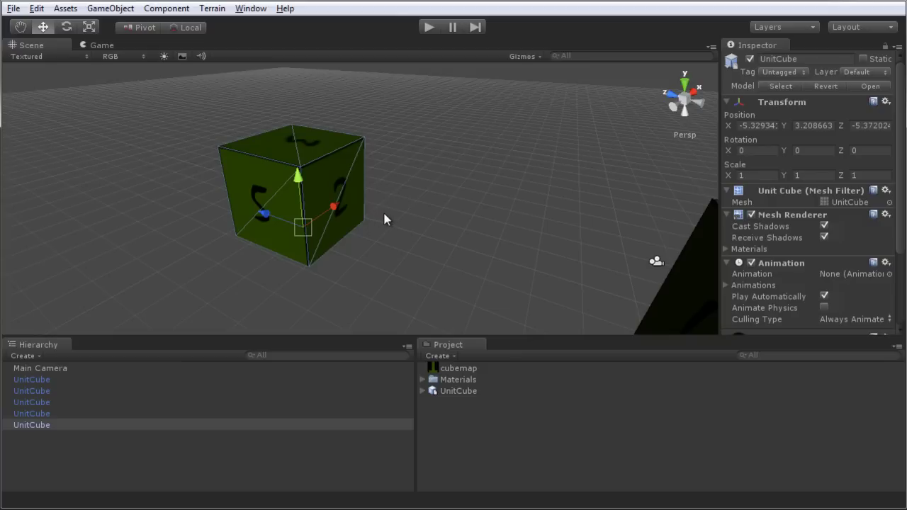
scroll(385, 220, up, 2)
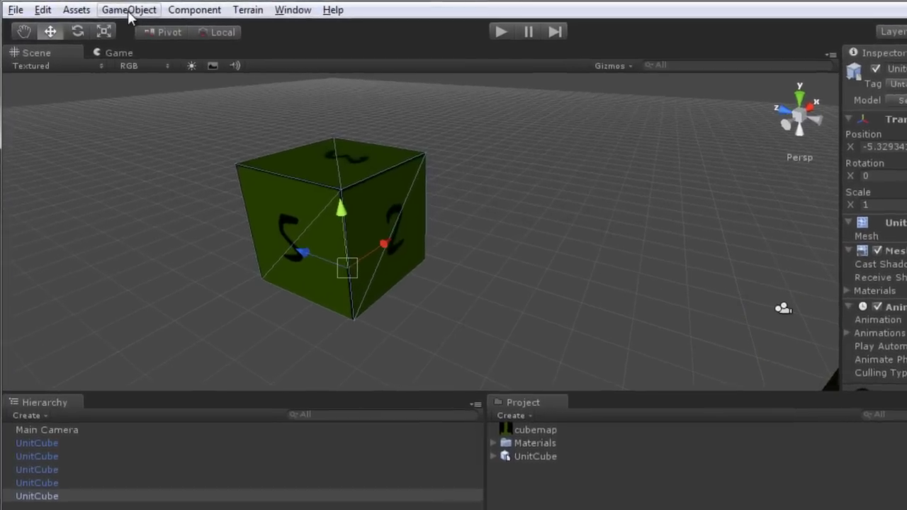
- Create a default Unity Cube and nudge it along Z and X toward a UnitCube
click(130, 12)
mouse_move(129, 48)
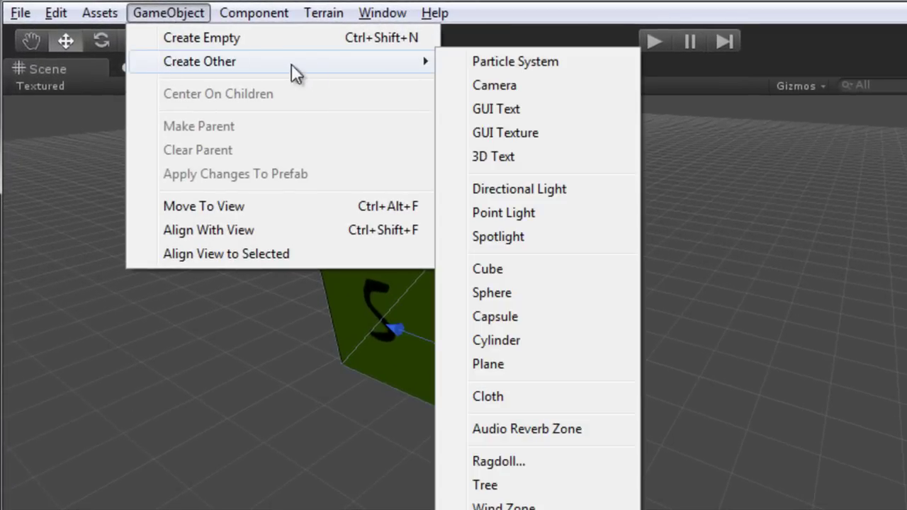
click(567, 270)
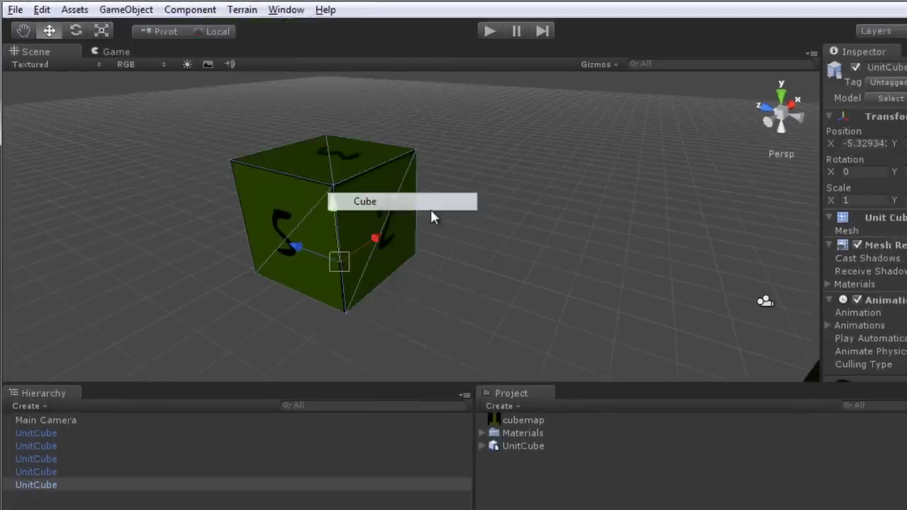
drag(361, 211, 379, 216)
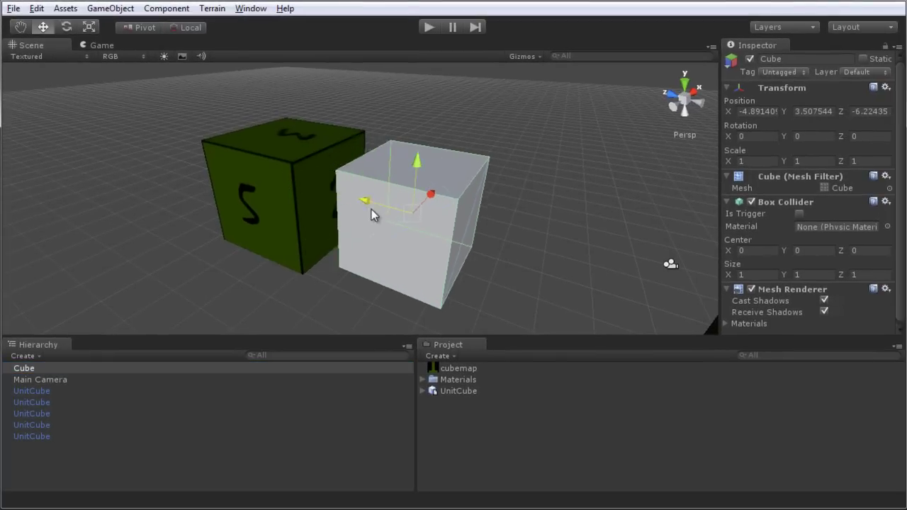
mouse_move(446, 197)
mouse_down()
mouse_move(432, 213)
mouse_move(425, 205)
mouse_move(434, 199)
mouse_up()
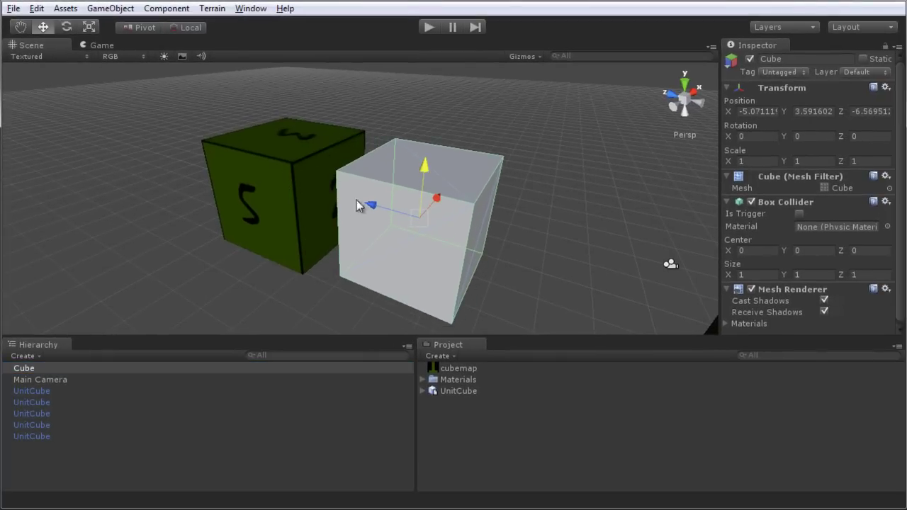
- Align the cube level beside the UnitCube at about X -5.34, Y 3.68, Z -6.57
alt+drag(342, 201, 413, 193)
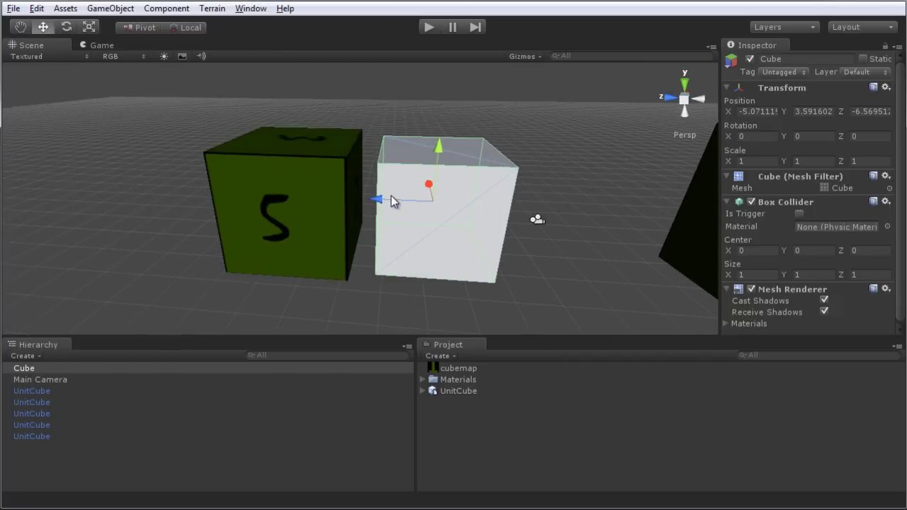
click(397, 198)
click(400, 199)
alt+drag(368, 214, 234, 213)
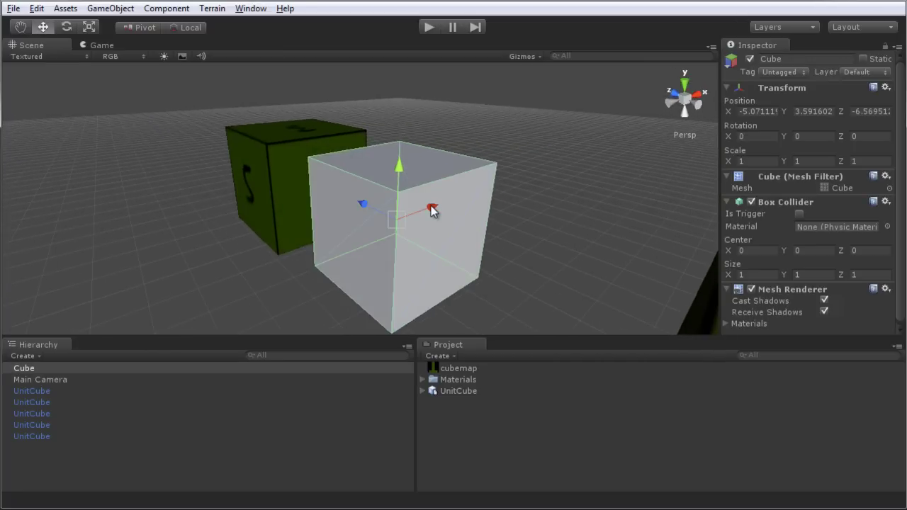
drag(432, 210, 376, 174)
alt+drag(375, 173, 388, 210)
key(w)
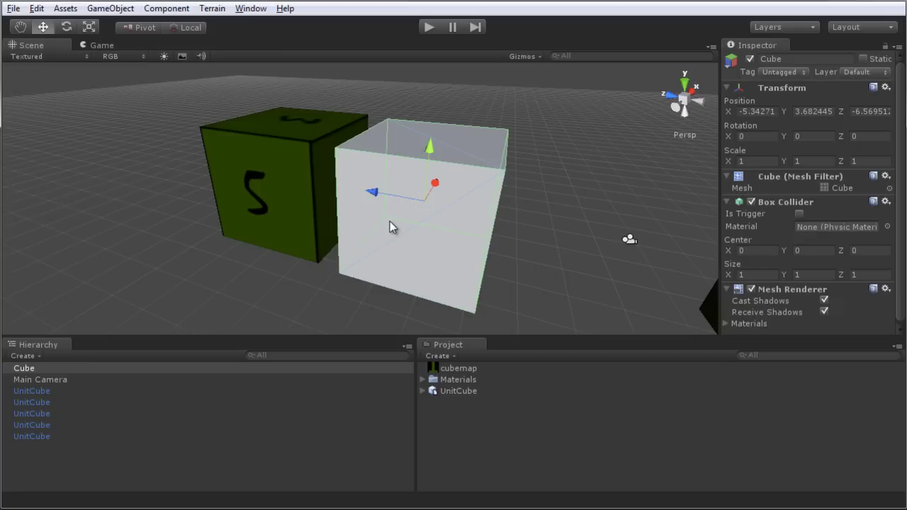